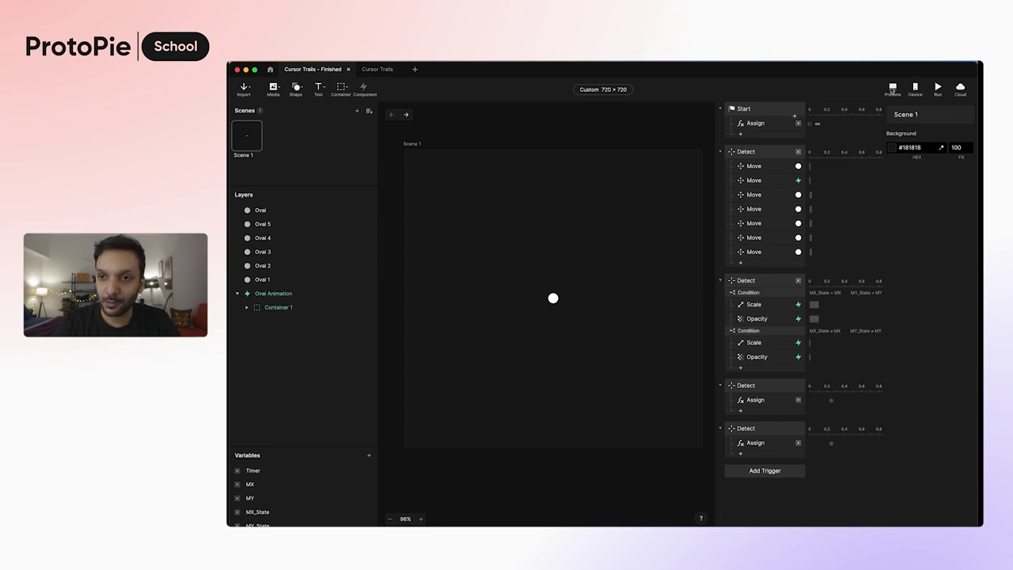
- Preview the finished cursor trail demo, then switch to the unfinished Cursor Trails file
left_click(892, 88)
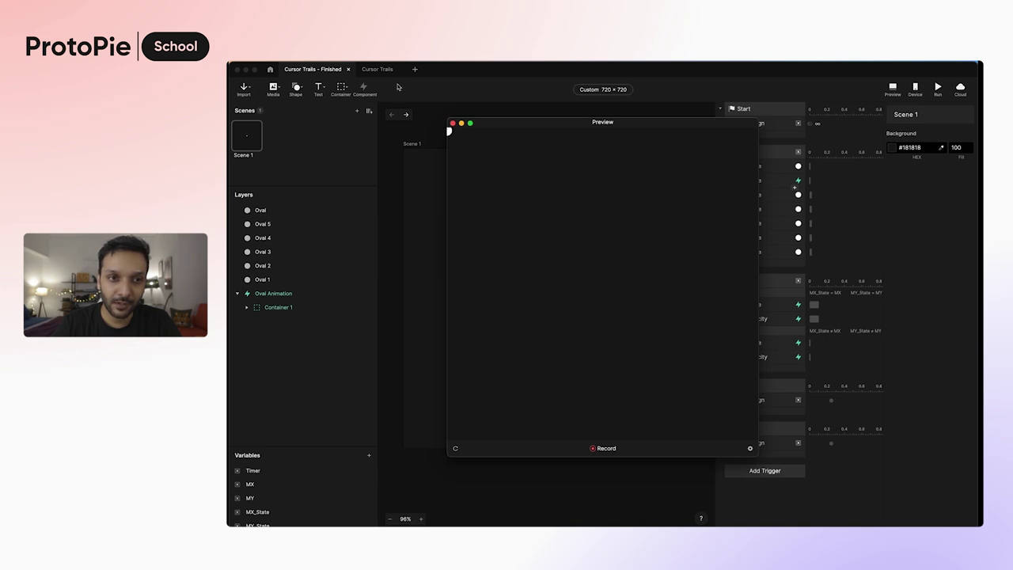
left_click(394, 73)
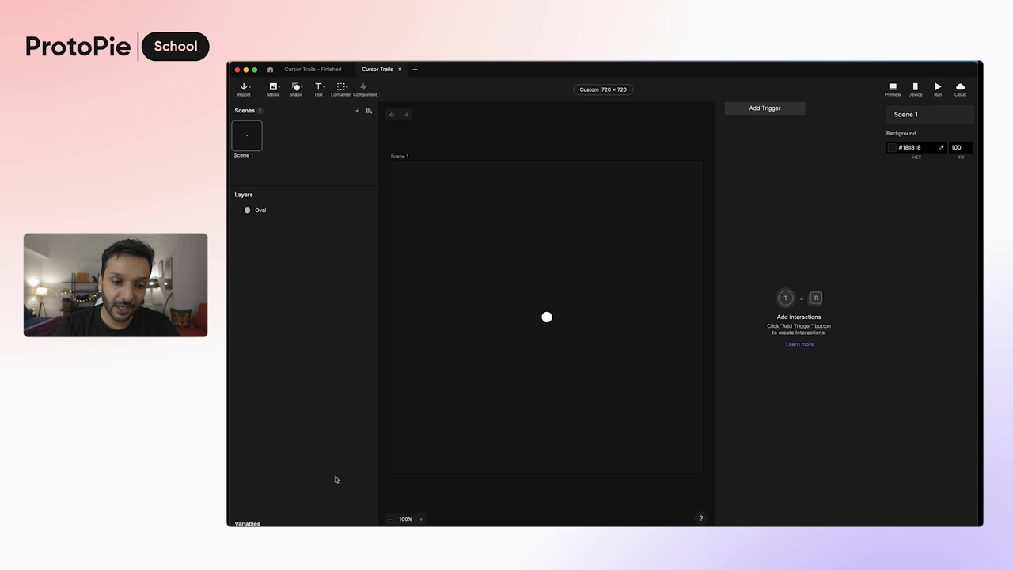
- Add a For This Scene variable and rename it from variable1 to Timer
left_click(333, 522)
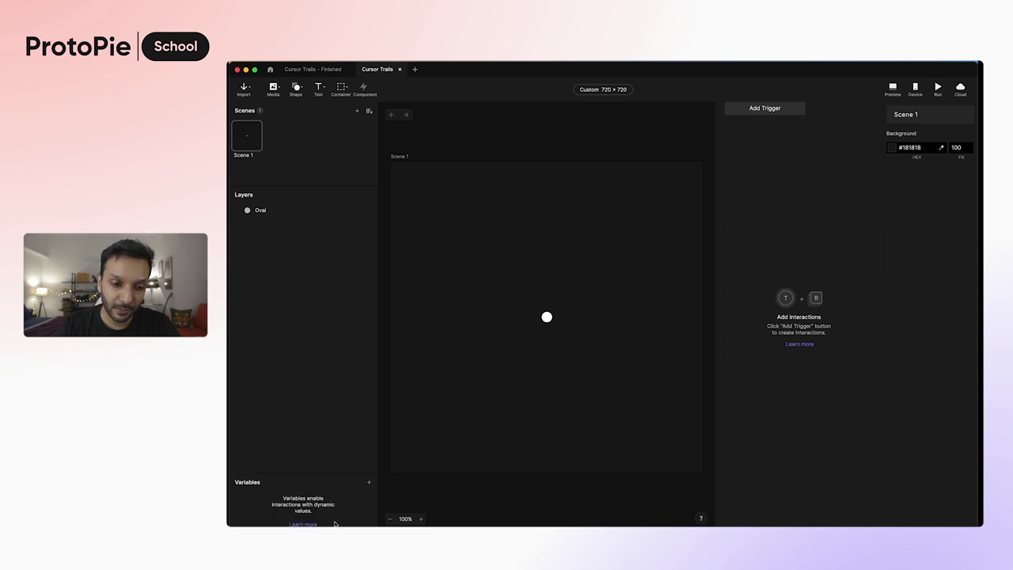
left_click(369, 485)
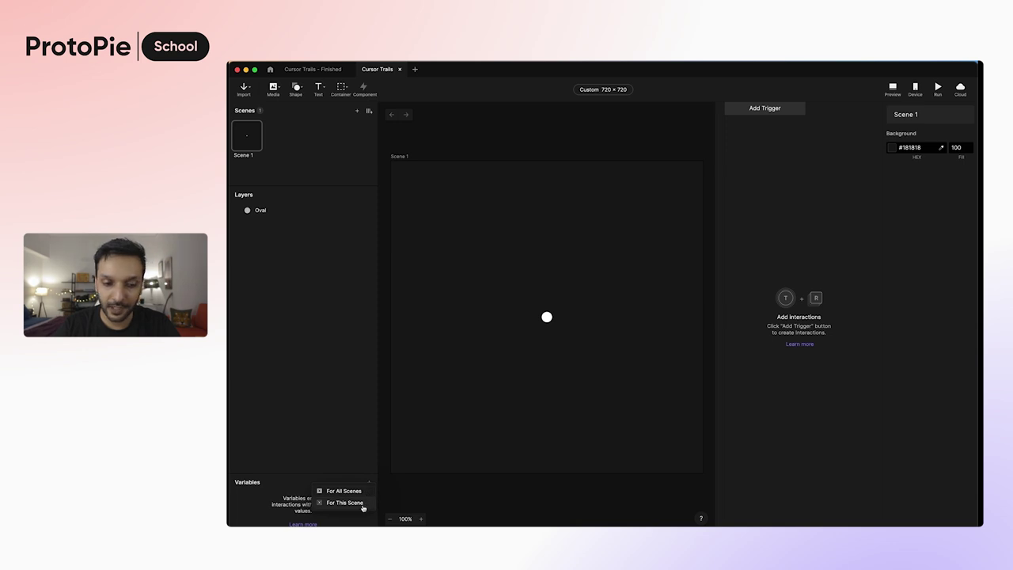
left_click(345, 503)
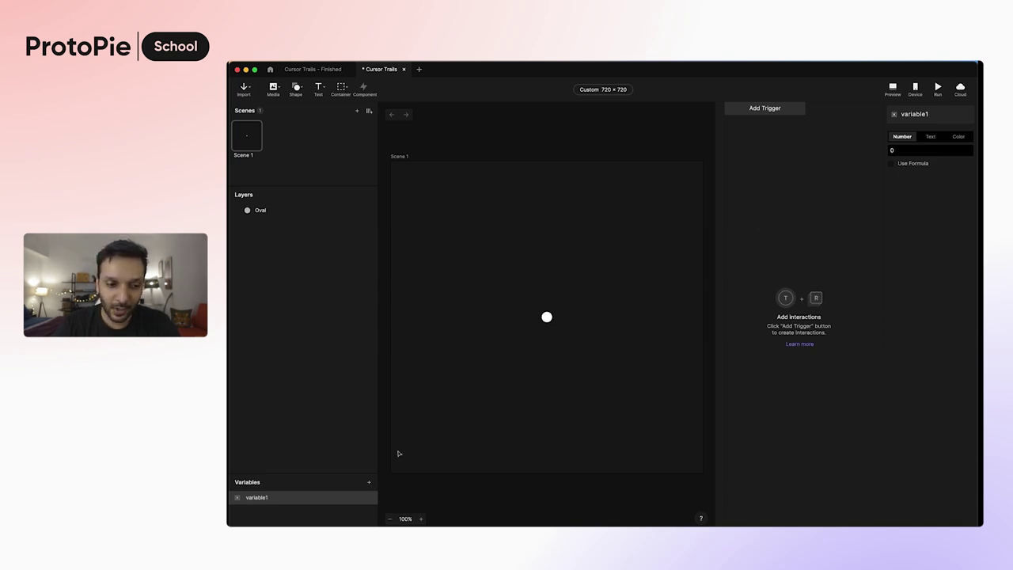
double_click(258, 499)
type("Timer")
key("Return")
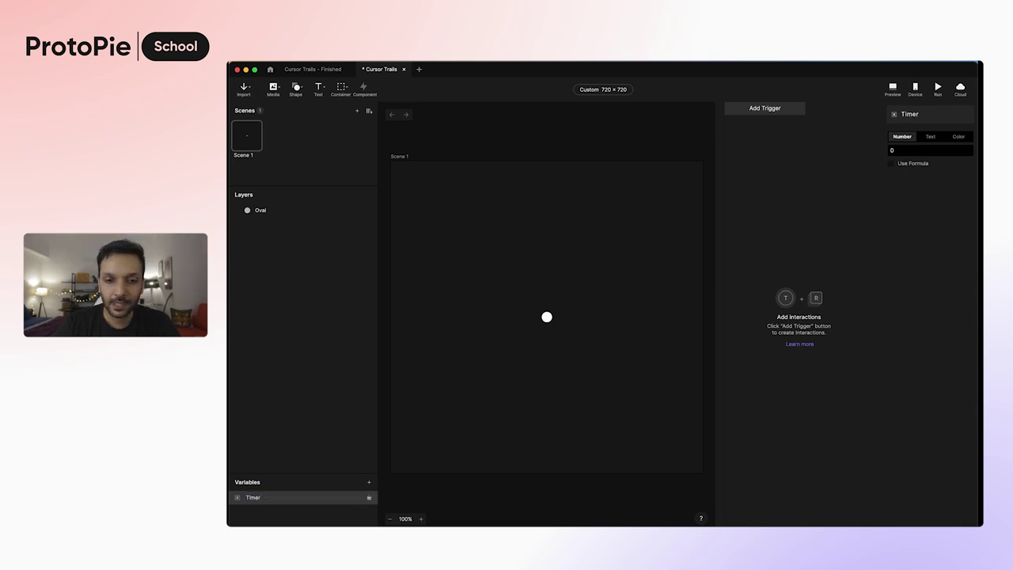
- Add a Start trigger with an Assign response beneath it
left_click(771, 112)
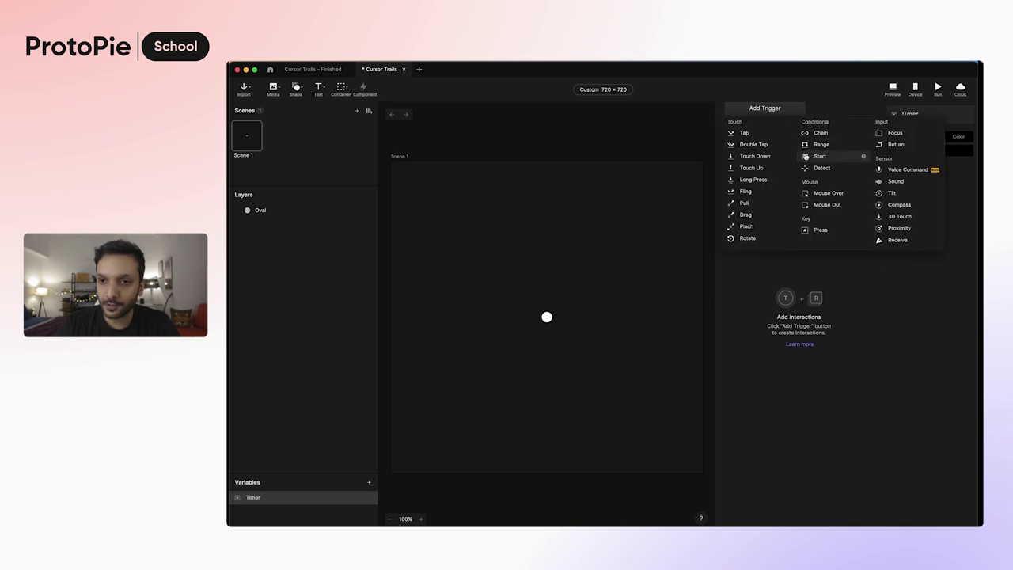
left_click(806, 158)
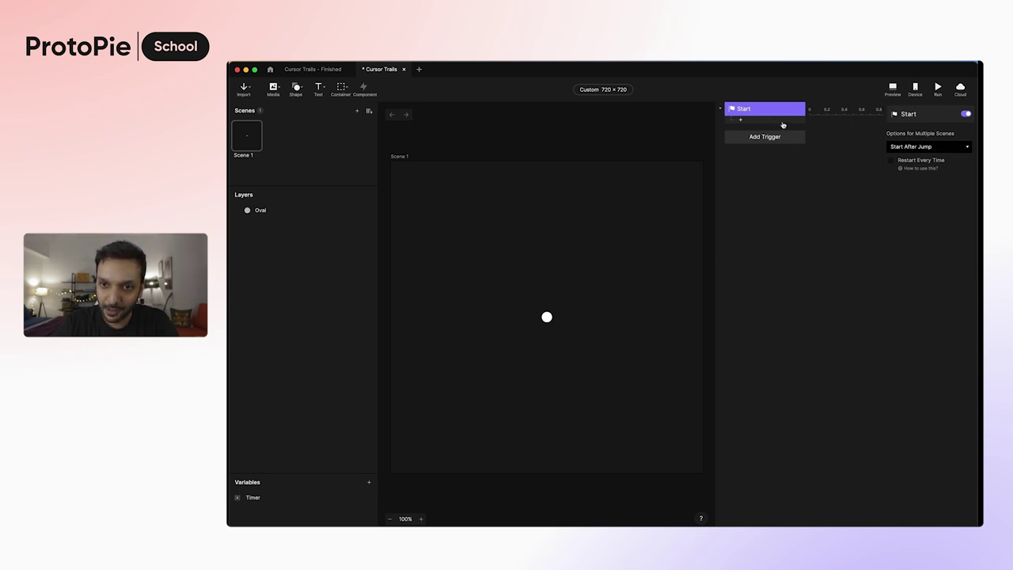
left_click(783, 125)
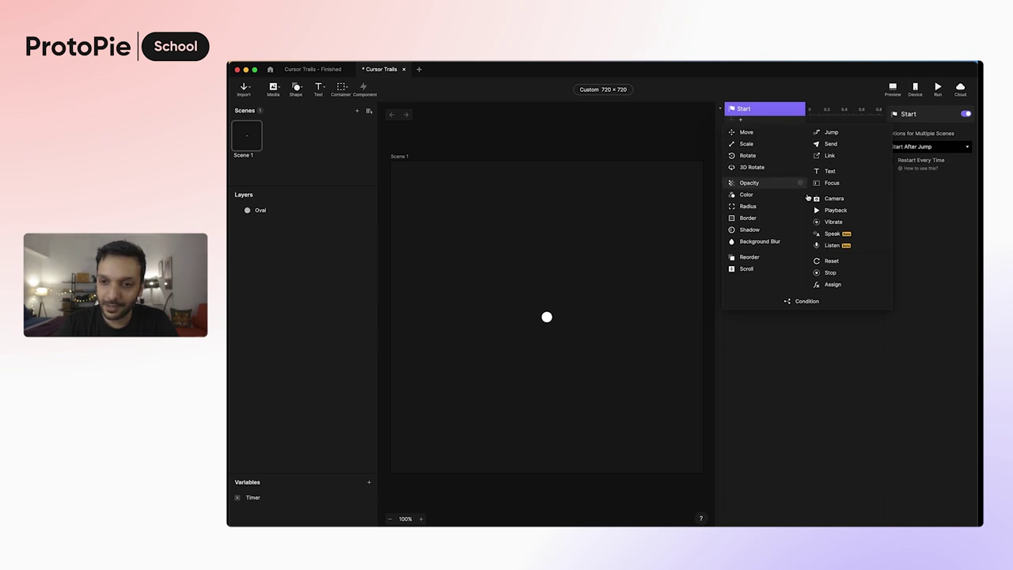
left_click(832, 285)
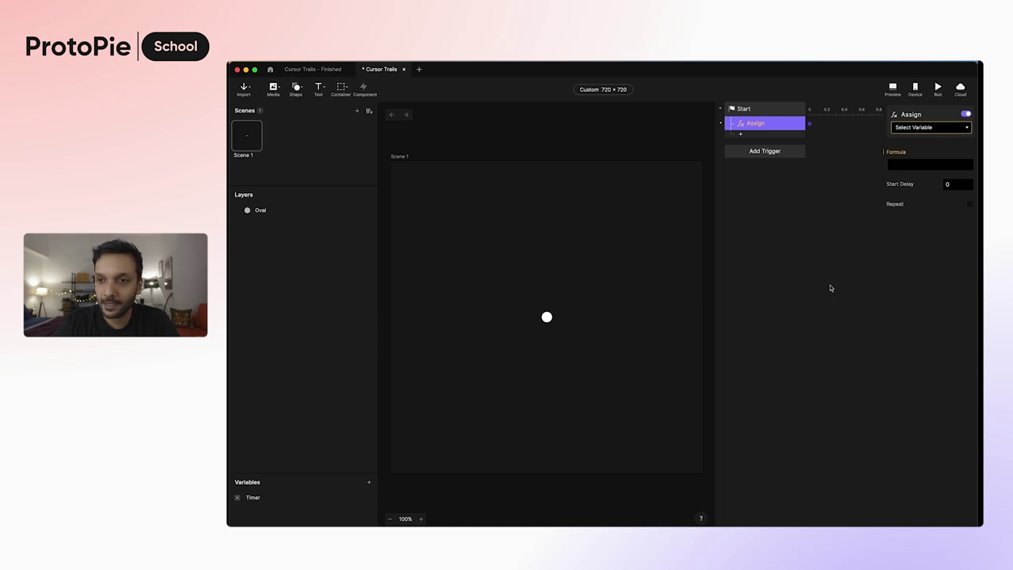
- Make the Assign set Timer to Timer+0.1, repeating infinitely
left_click(926, 130)
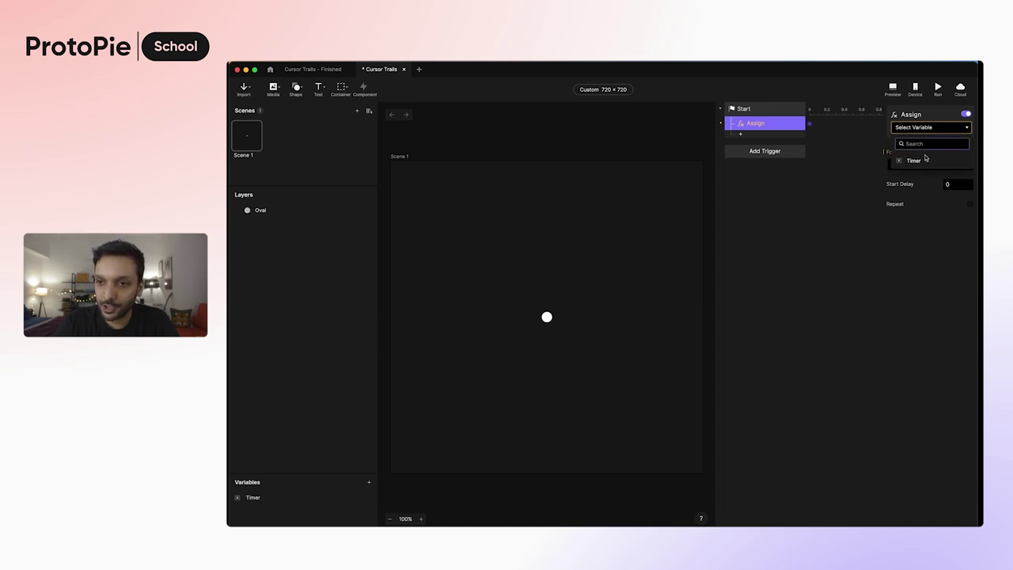
left_click(923, 161)
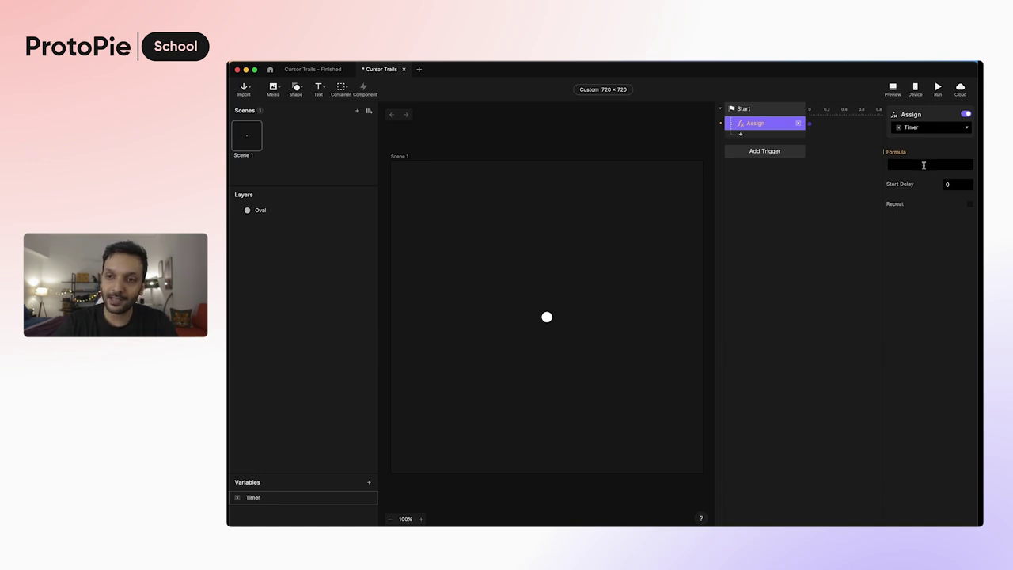
left_click(923, 165)
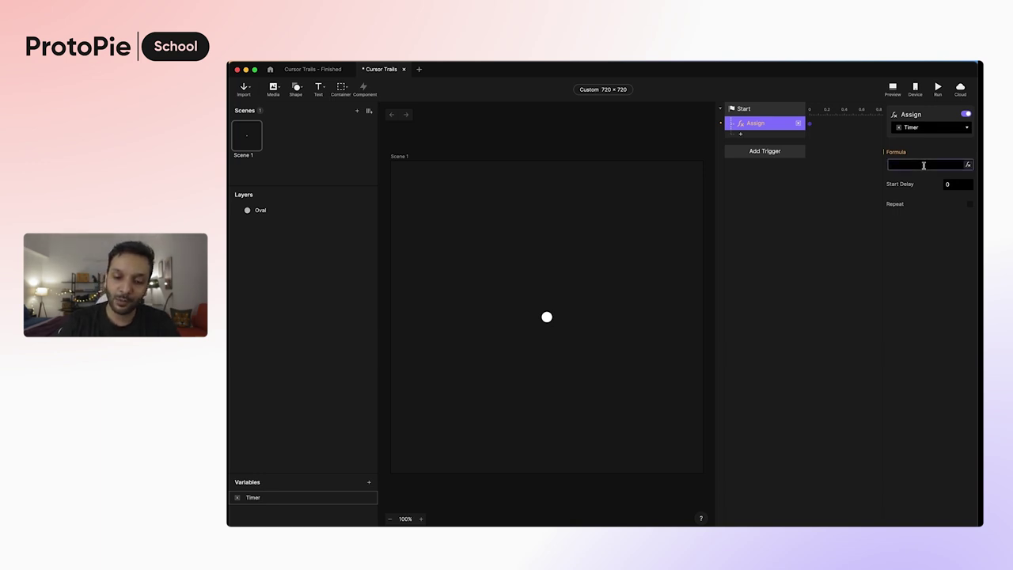
type("T")
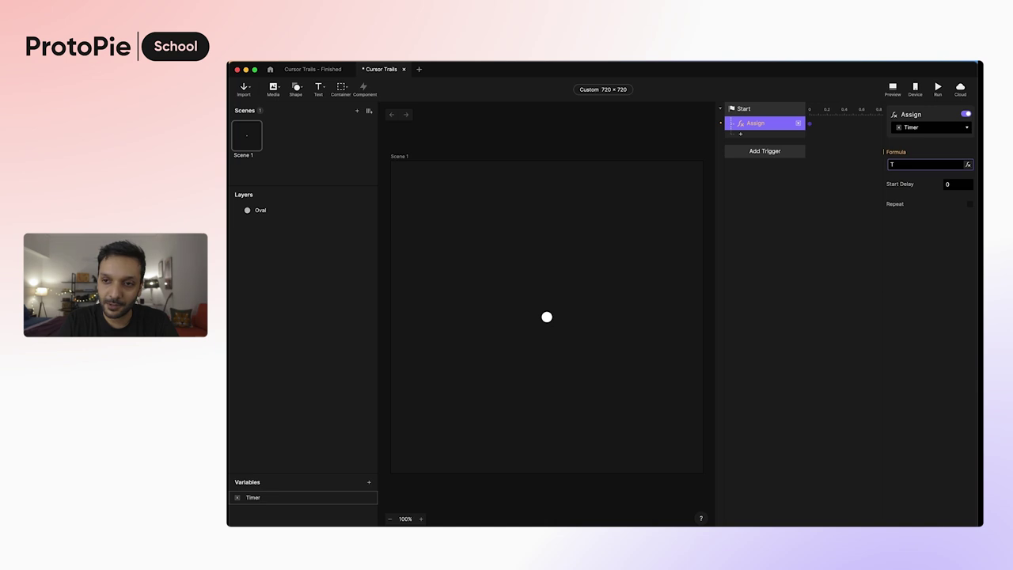
type("imer+")
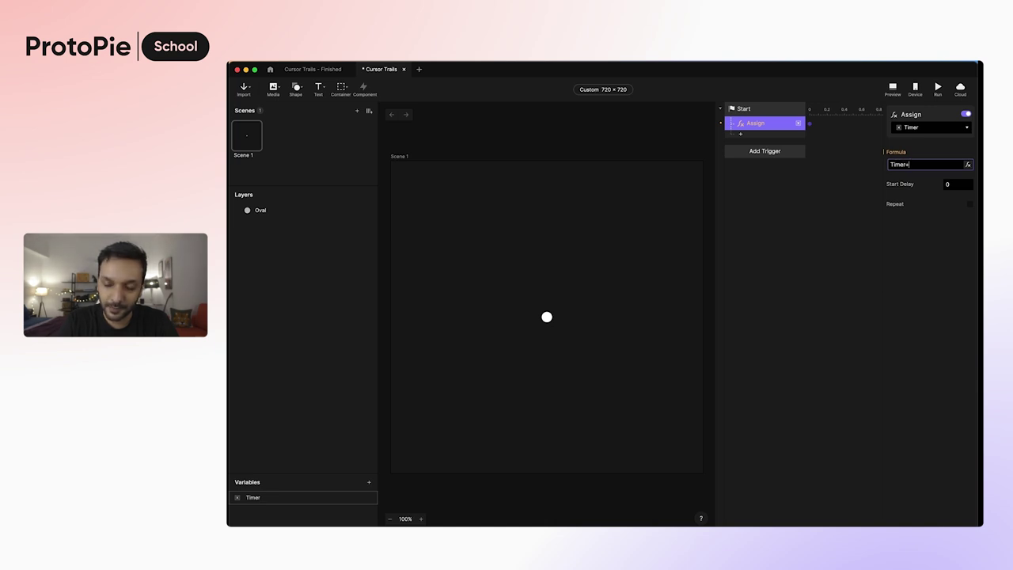
type("0")
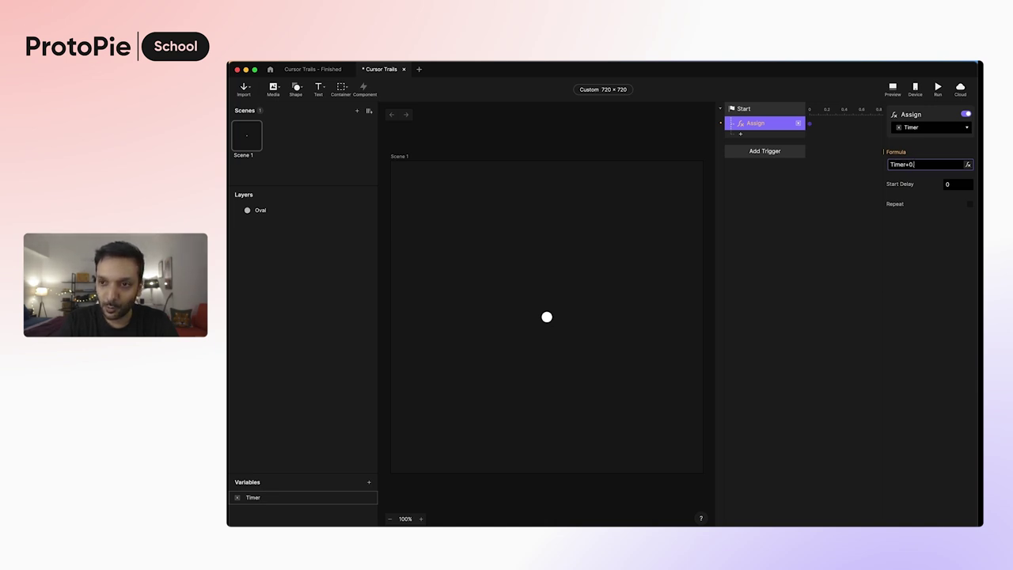
type(".1")
key("Tab")
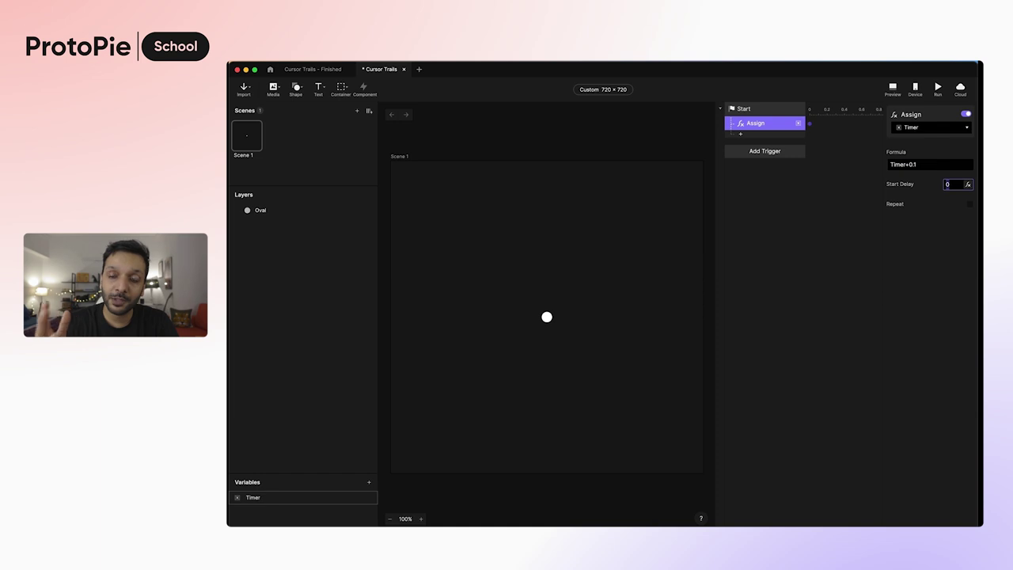
left_click(969, 205)
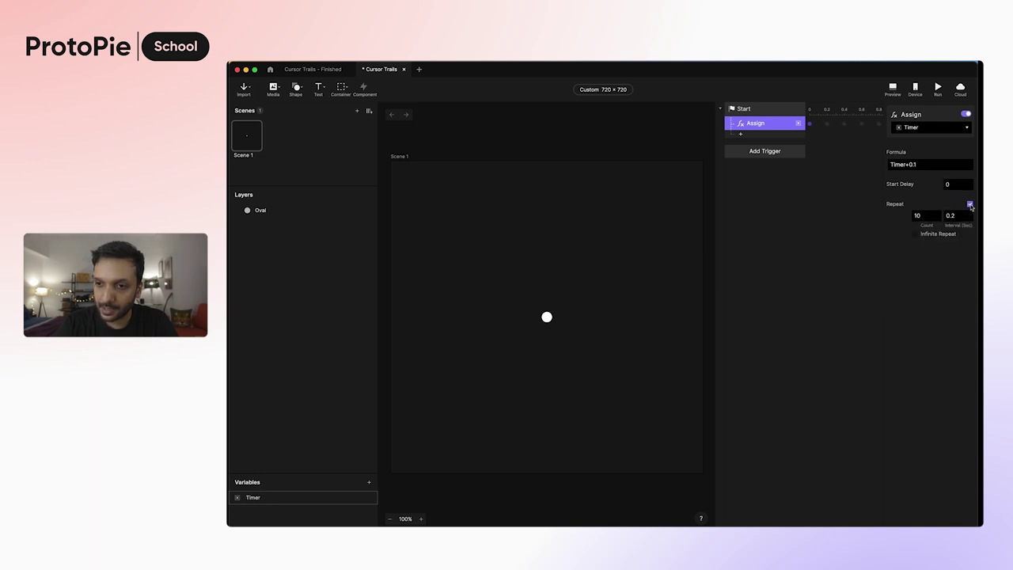
left_click(946, 236)
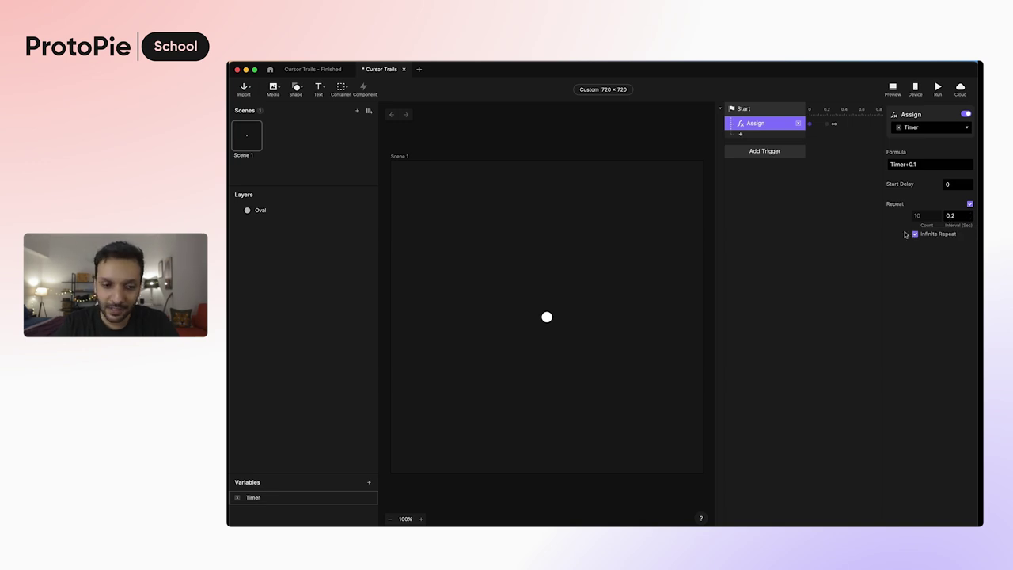
- Show Timer's live value on the canvas and preview to confirm it counts
left_click(361, 500)
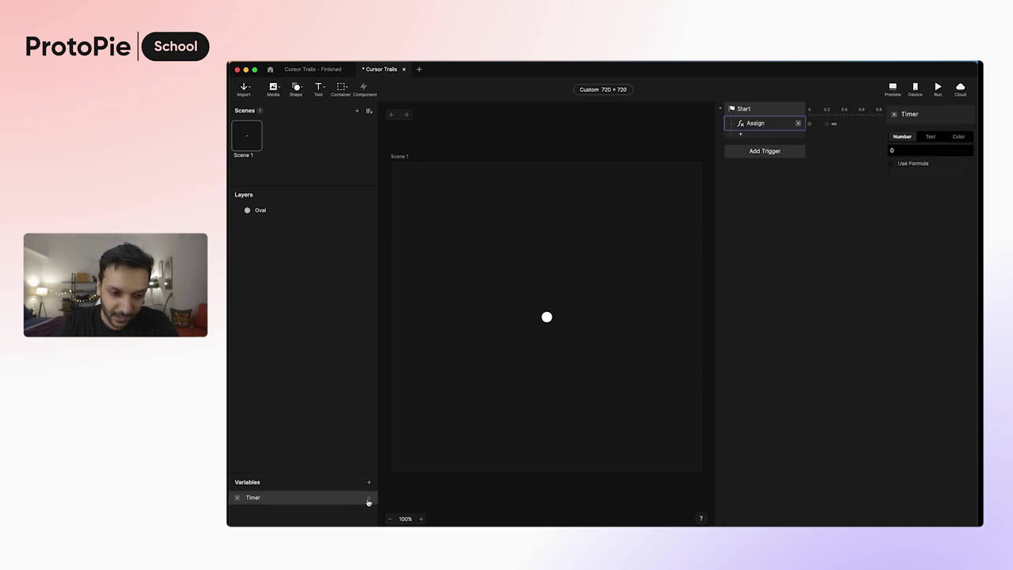
left_click(370, 499)
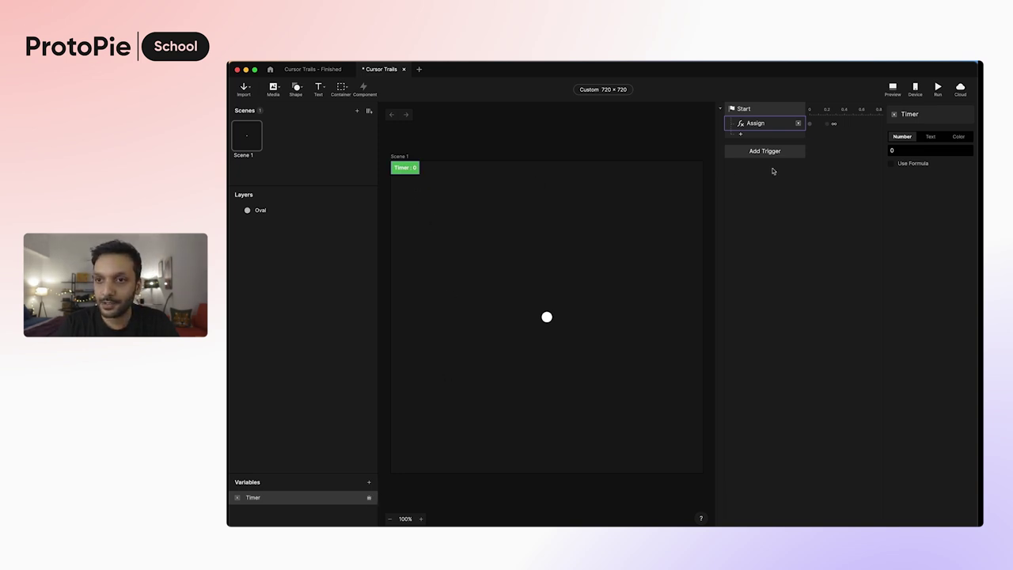
left_click(892, 88)
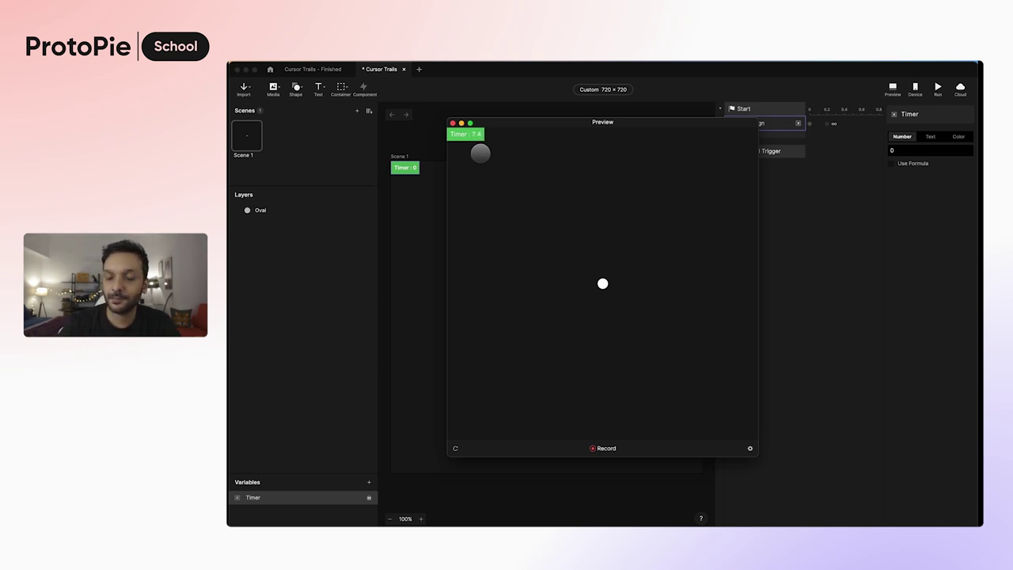
key("super+w")
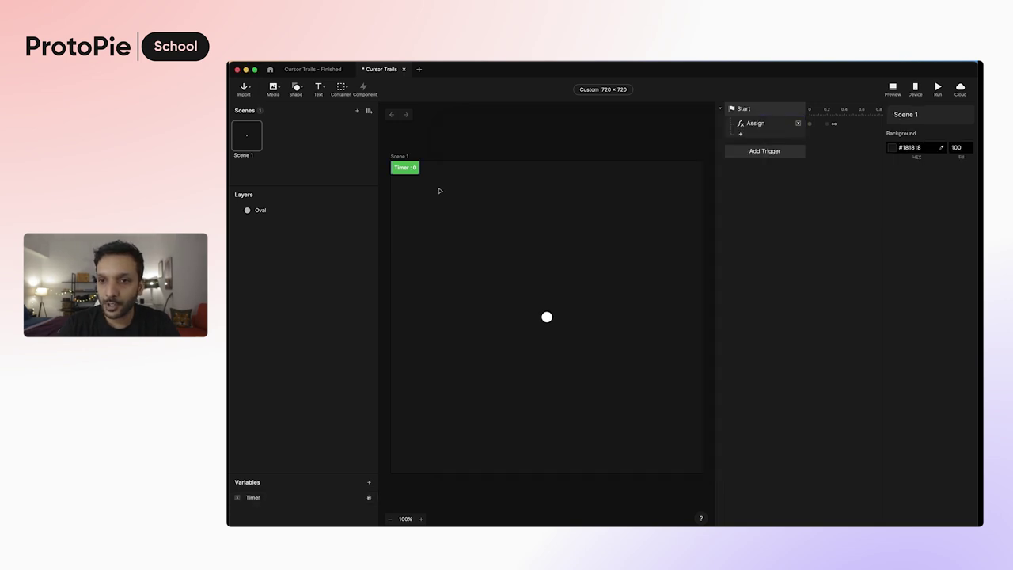
- Change the Assign response's repeat interval to 0.01 seconds
left_click(760, 128)
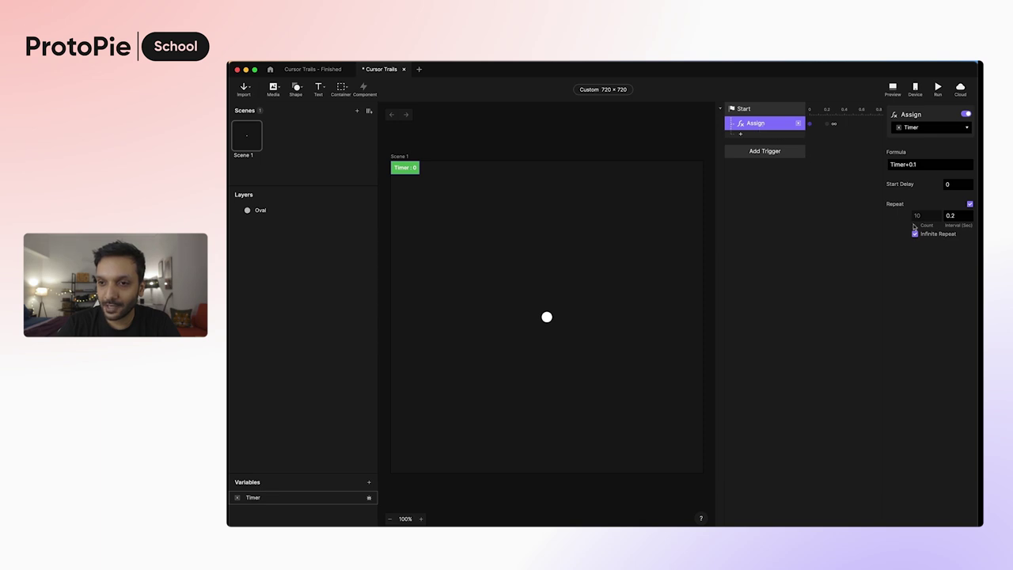
left_click(958, 216)
type("0.01")
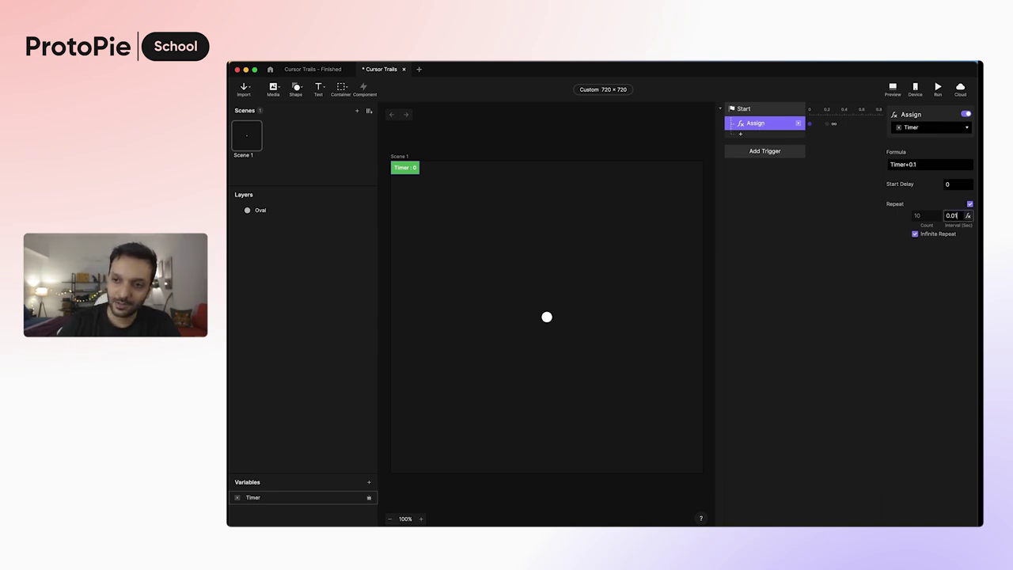
key("Return")
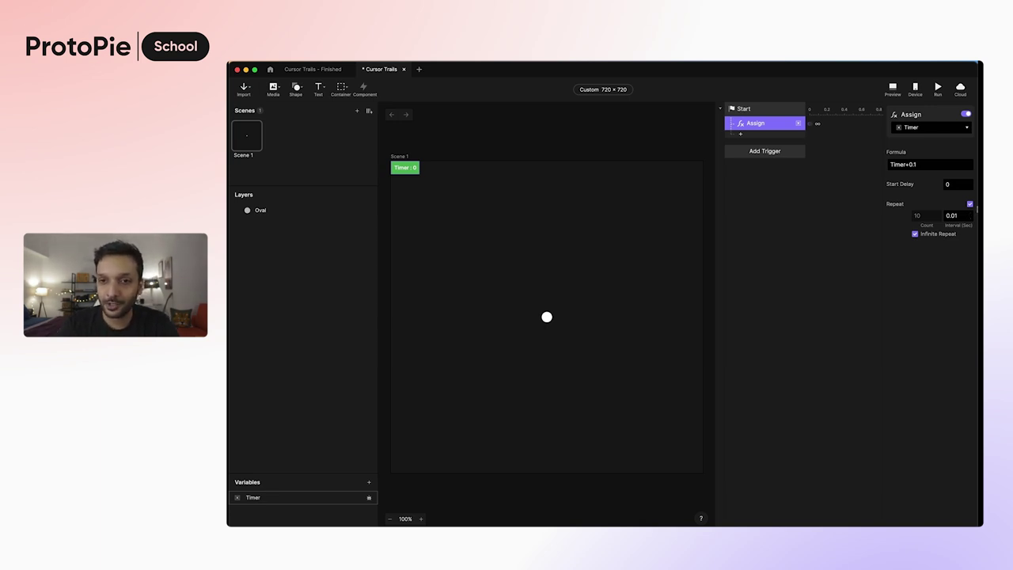
- Add a Detect trigger that watches the Timer variable
left_click(780, 152)
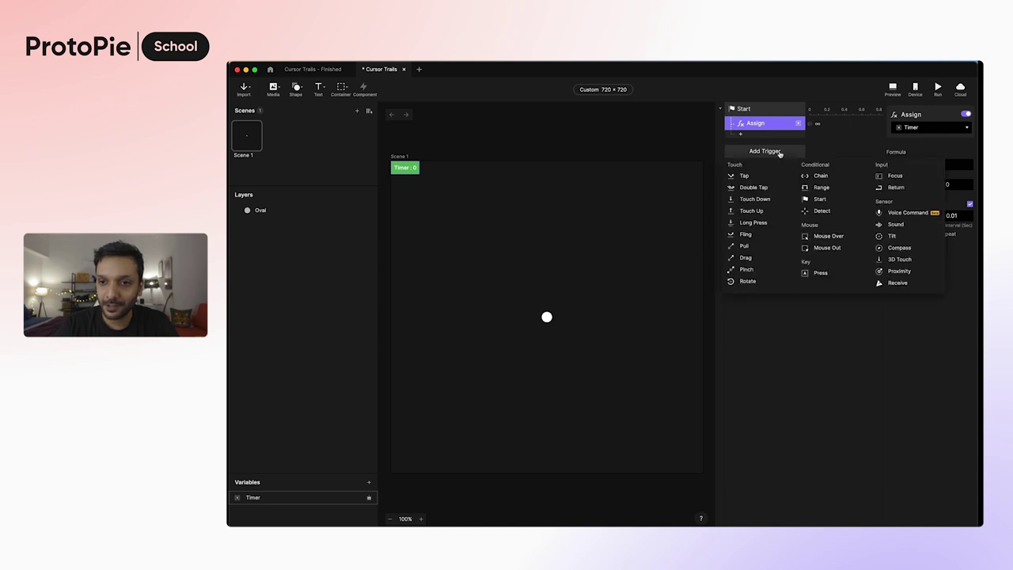
left_click(823, 212)
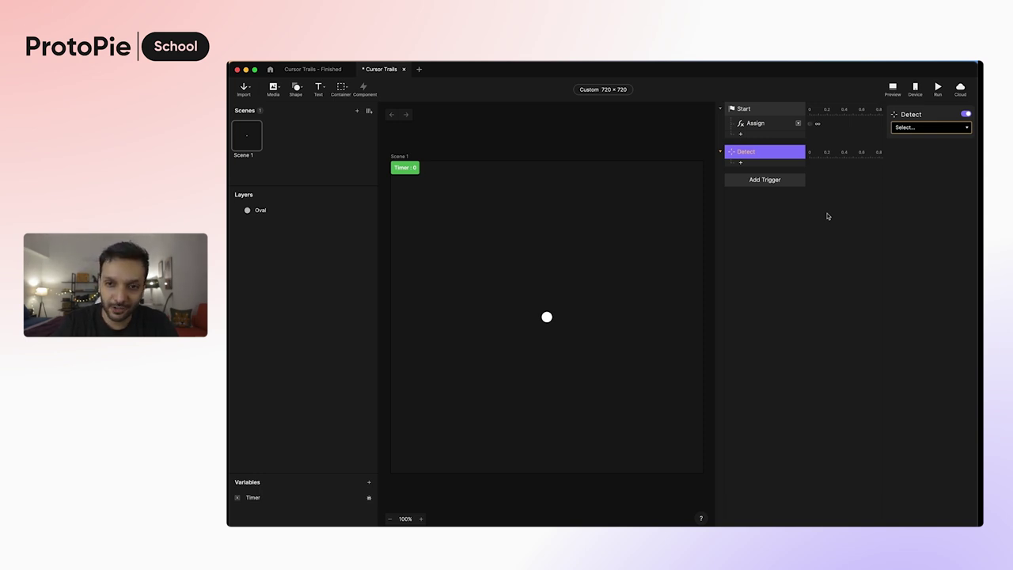
left_click(919, 131)
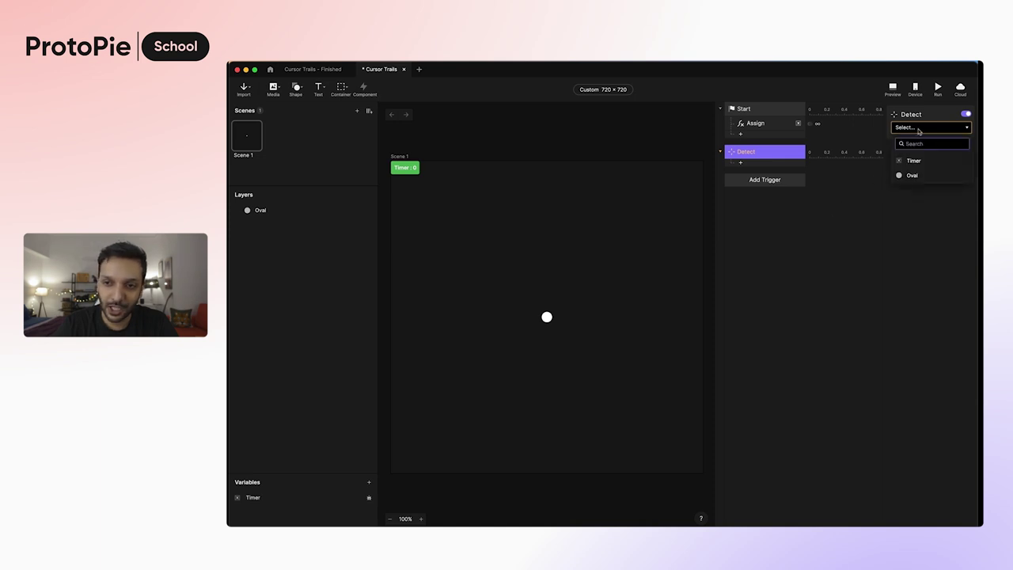
left_click(920, 162)
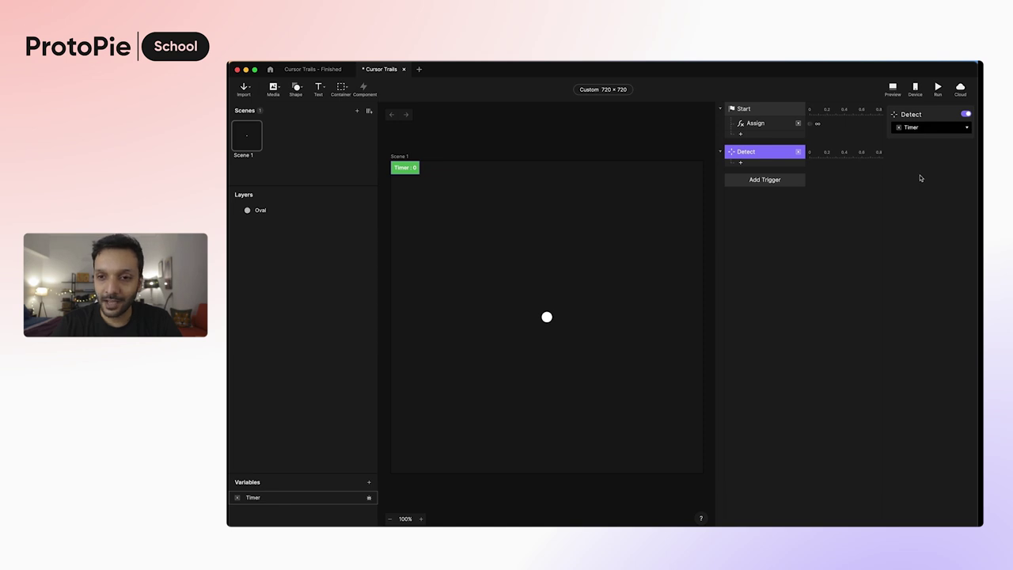
left_click(794, 166)
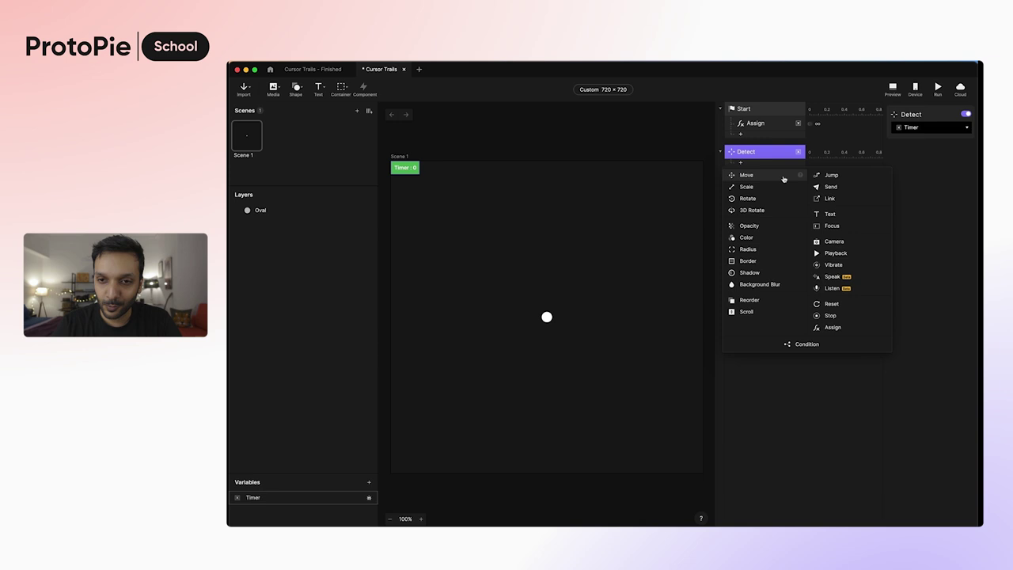
- Add a Move response under Detect targeting the Oval layer
left_click(784, 178)
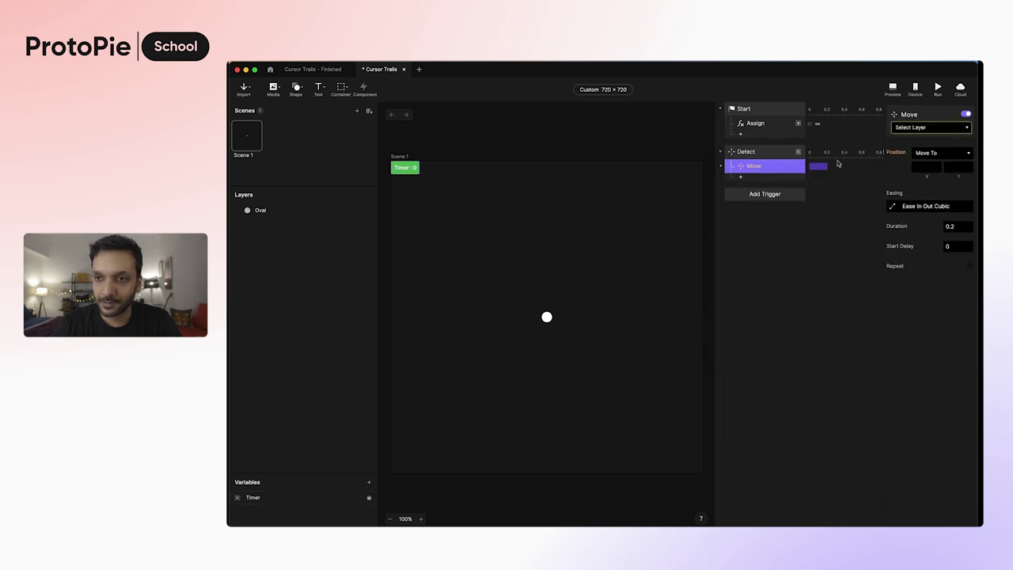
left_click(925, 131)
left_click(918, 161)
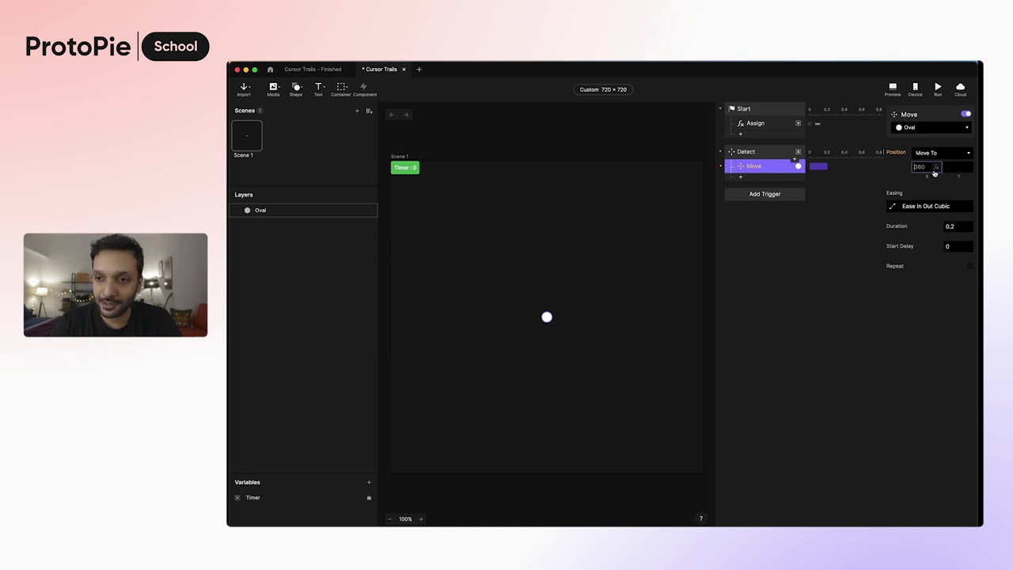
- Set the Move's position formulas to X = $mouseX and Y = $mouseY
left_click(936, 169)
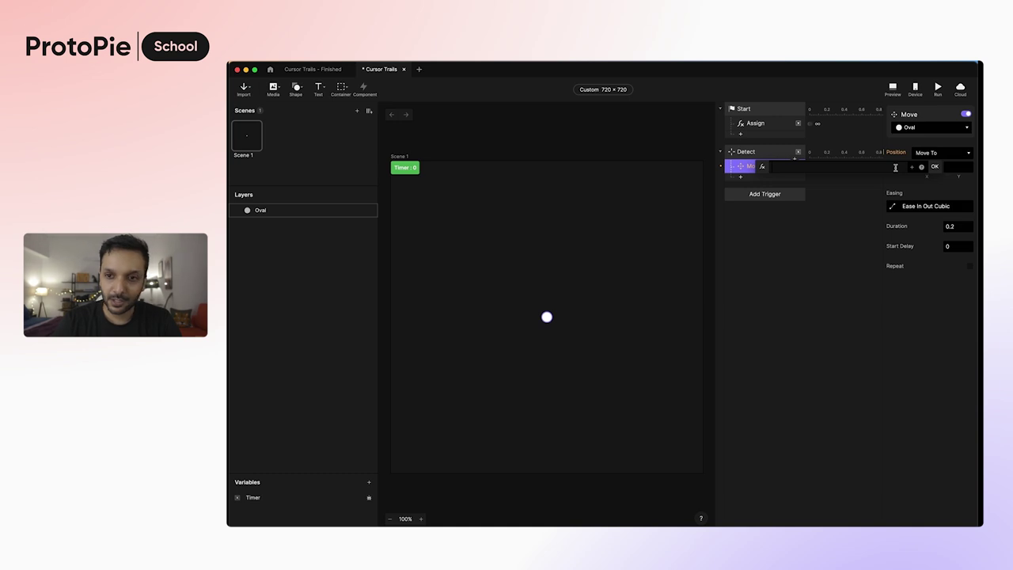
type("$mou")
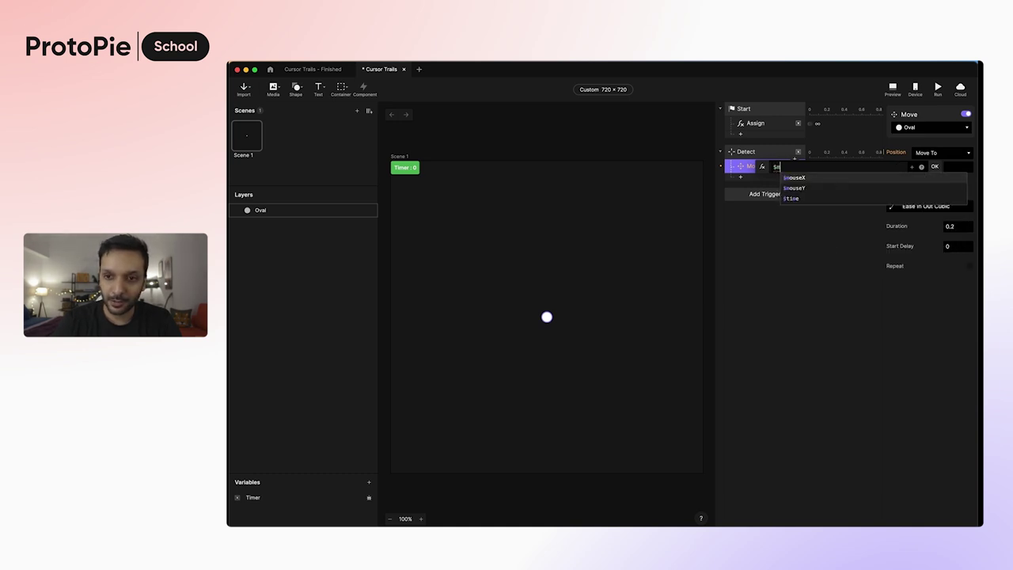
left_click(833, 178)
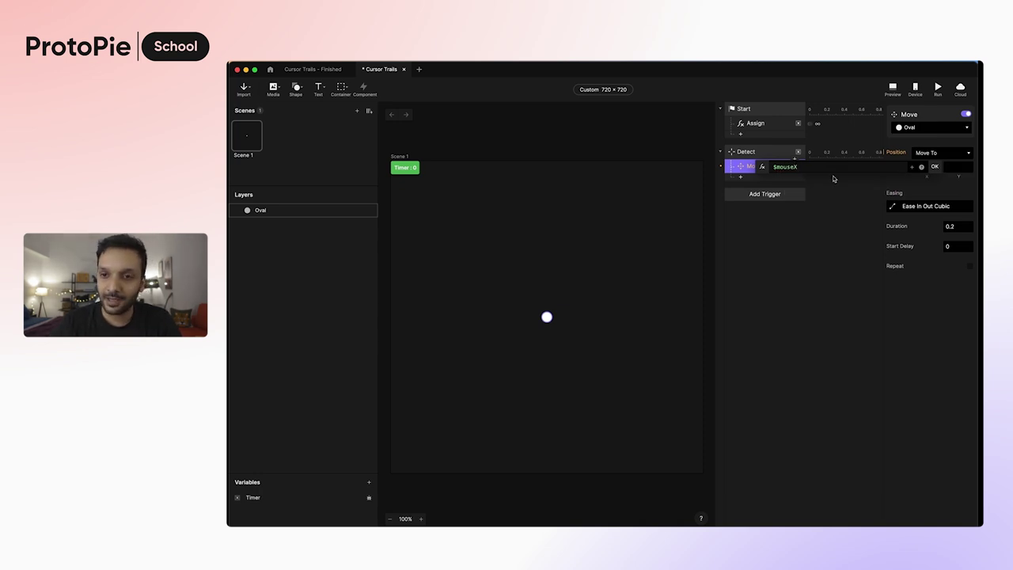
left_click(935, 167)
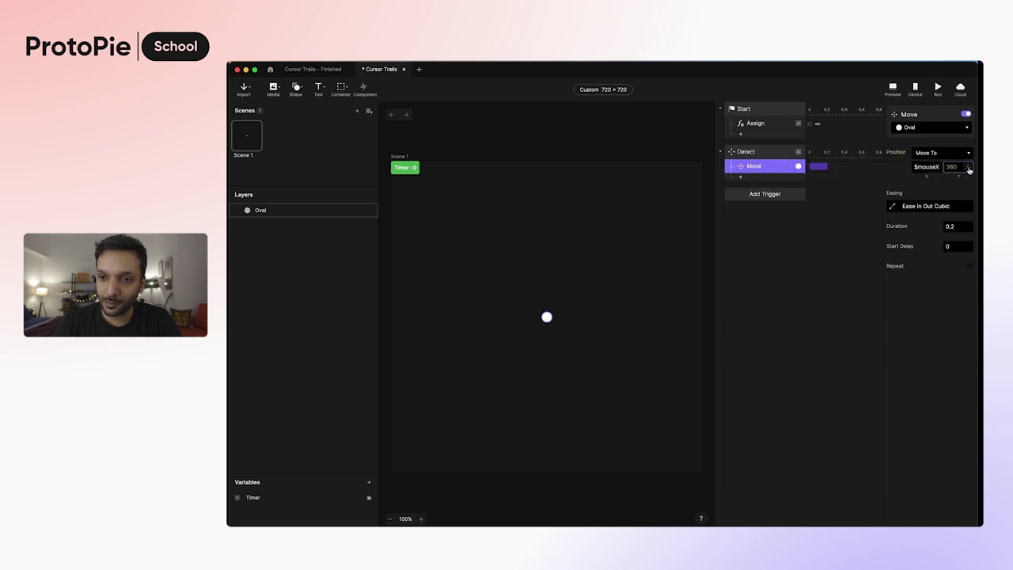
left_click(969, 169)
type("$")
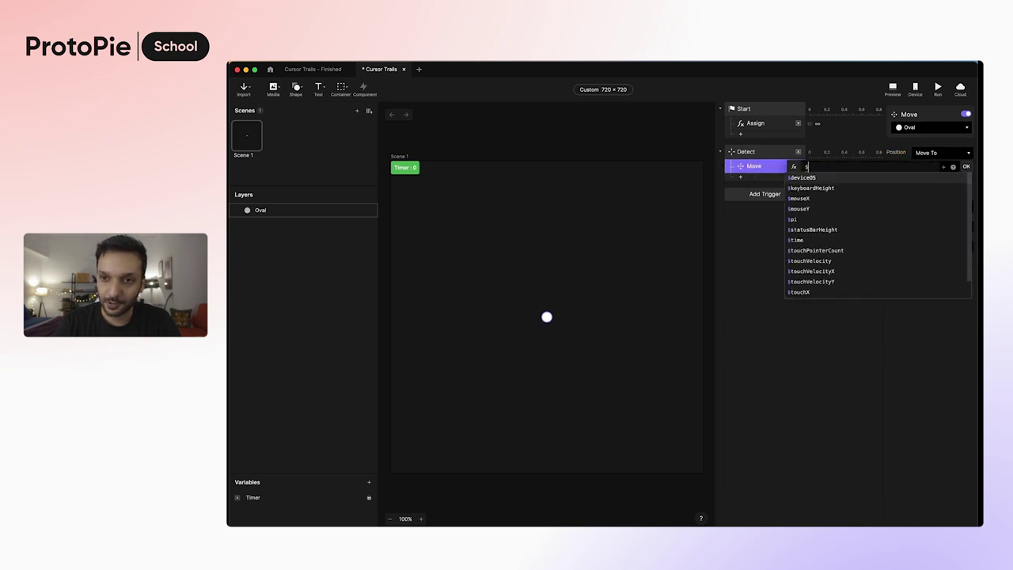
type("mouseY")
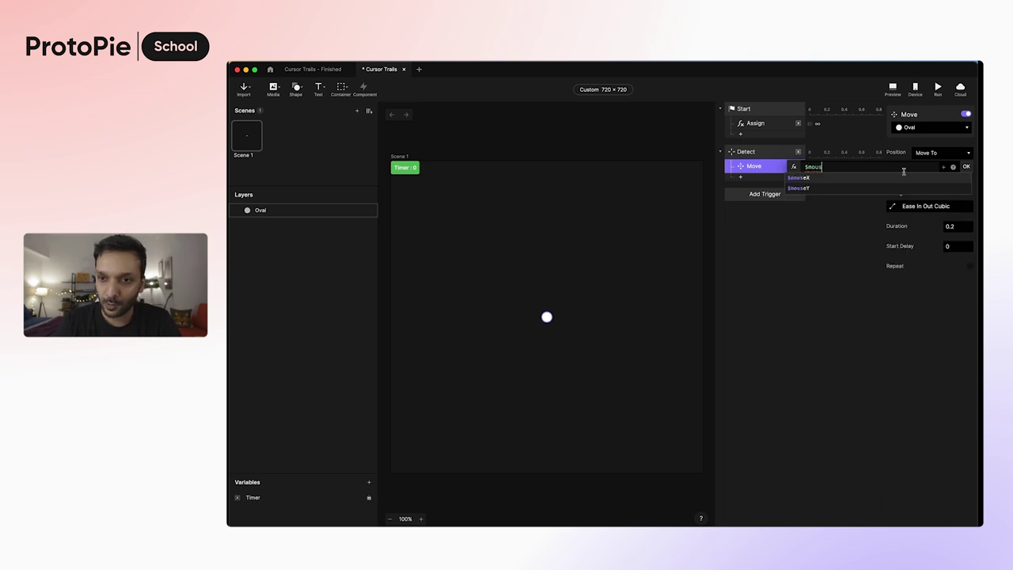
left_click(967, 167)
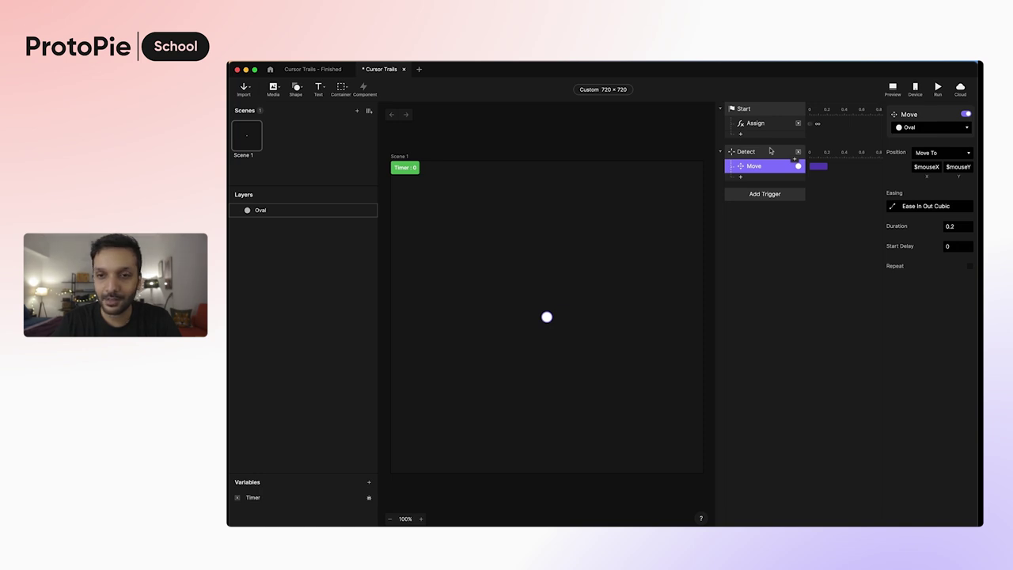
left_click(893, 90)
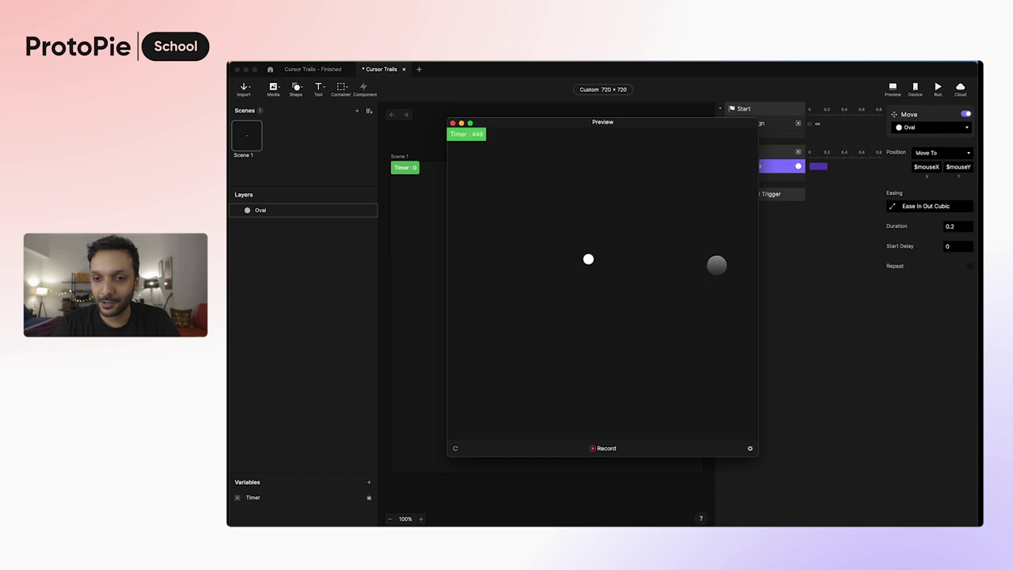
left_click(785, 271)
left_click(769, 169)
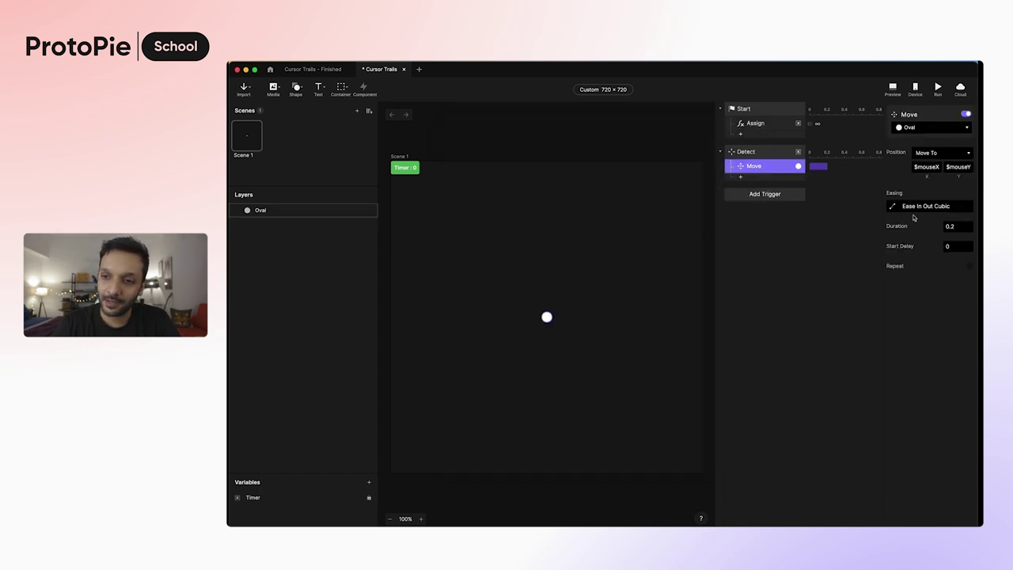
- Give the Oval's Move response duration 0 and Linear easing
left_click(957, 228)
type("0")
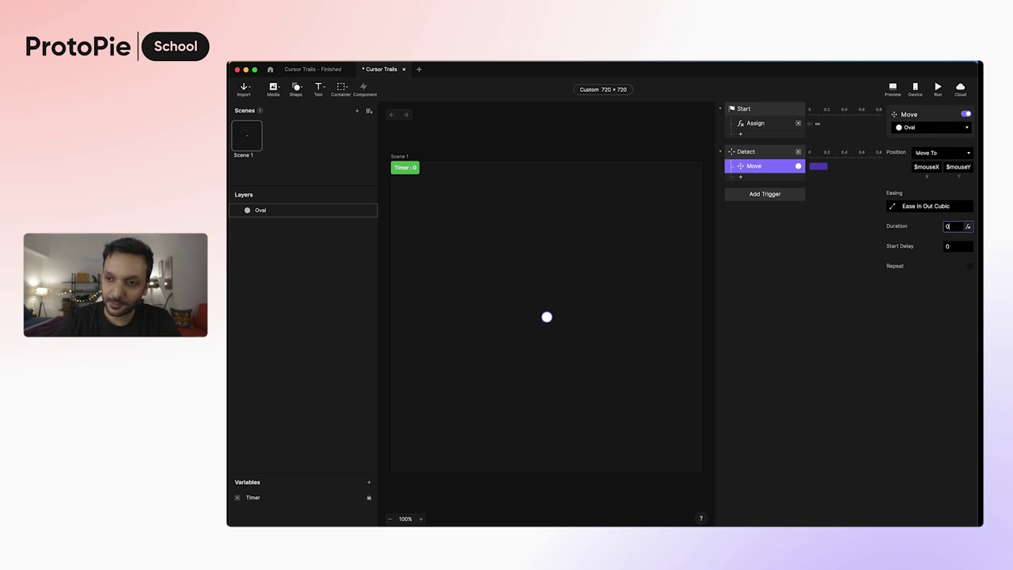
key("Return")
left_click(896, 210)
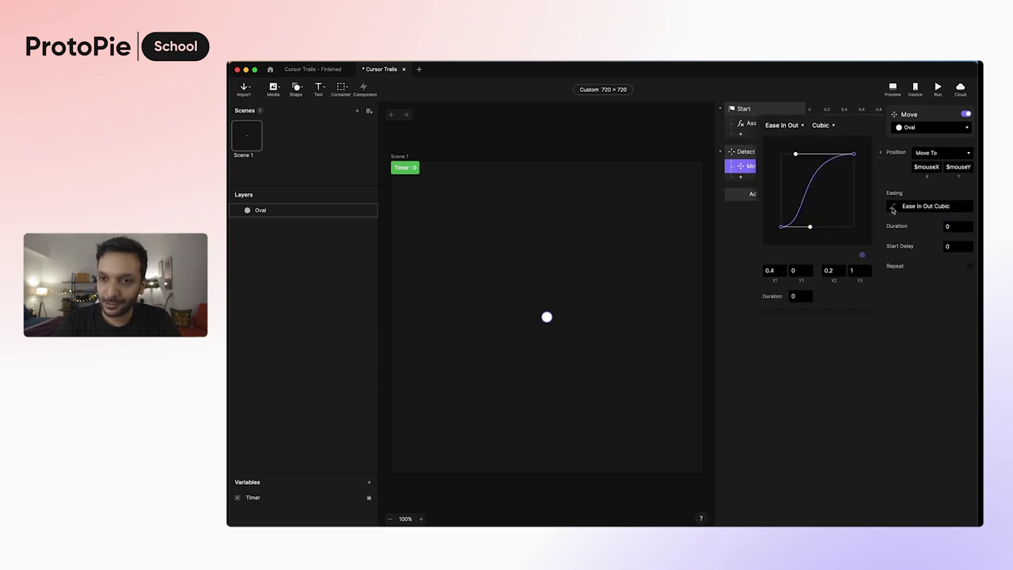
left_click(790, 127)
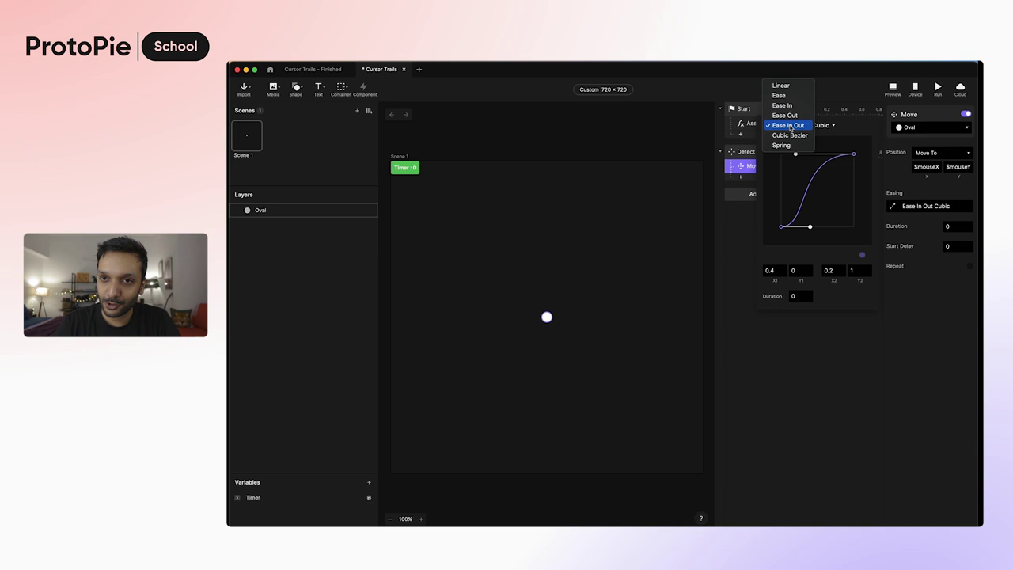
left_click(793, 85)
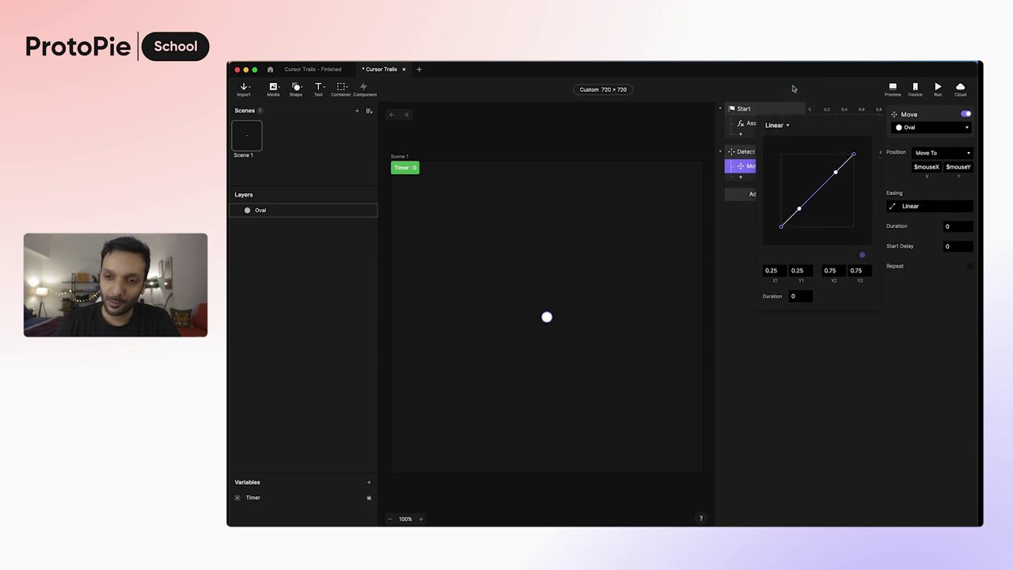
left_click(905, 285)
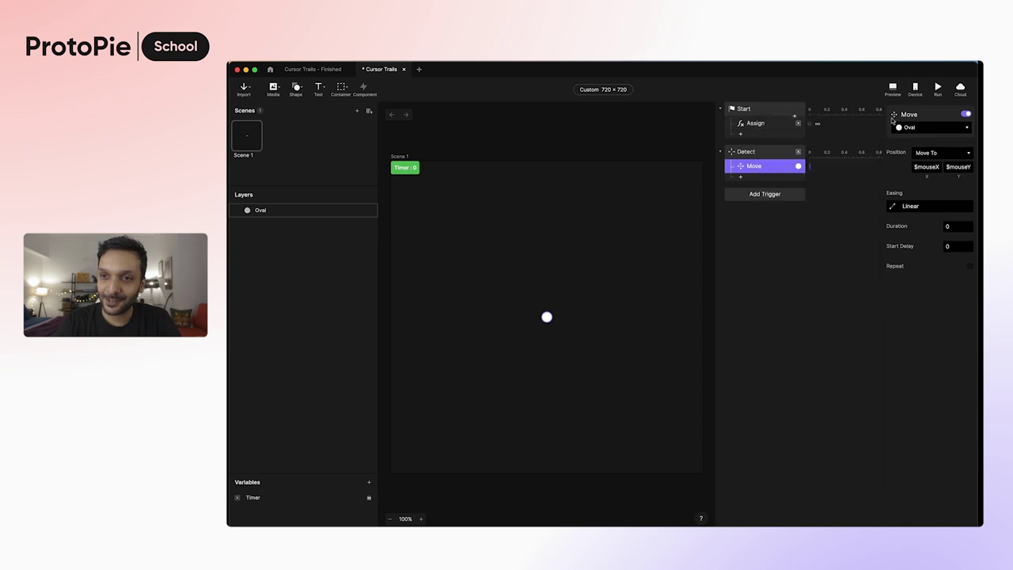
- Run the preview with its Cursor Type set to Arrow
left_click(892, 87)
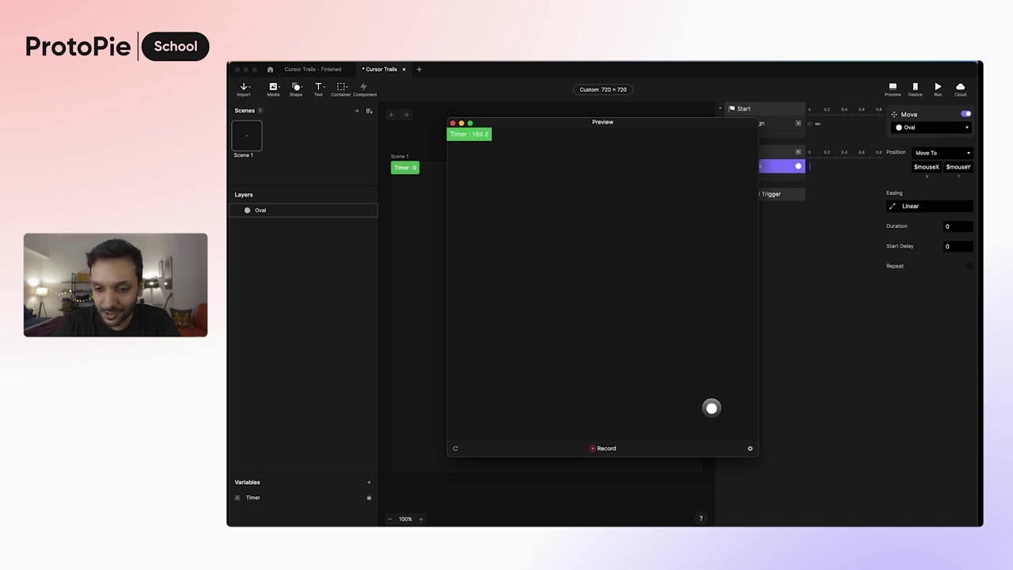
left_click(750, 449)
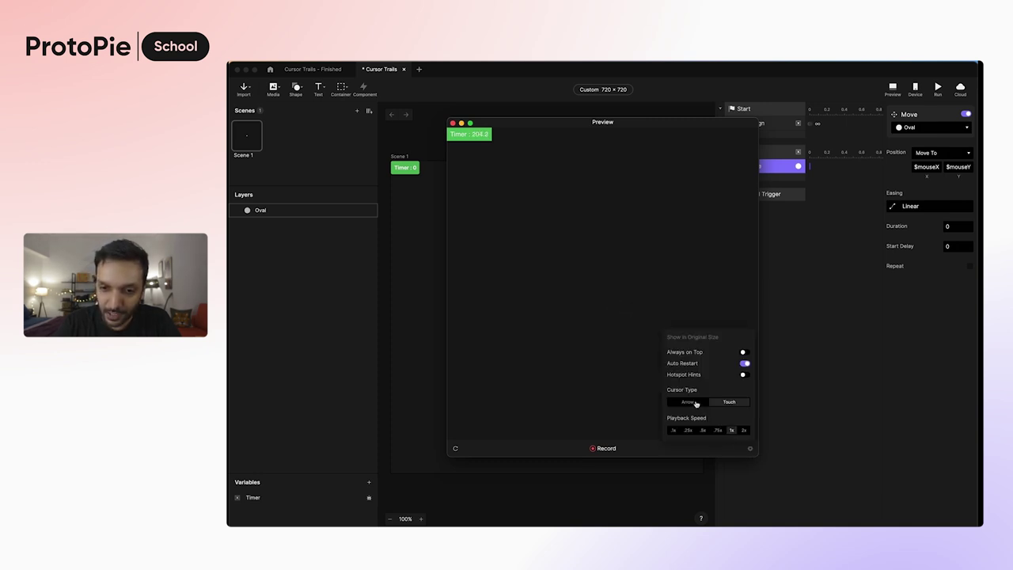
left_click(694, 403)
left_click(618, 286)
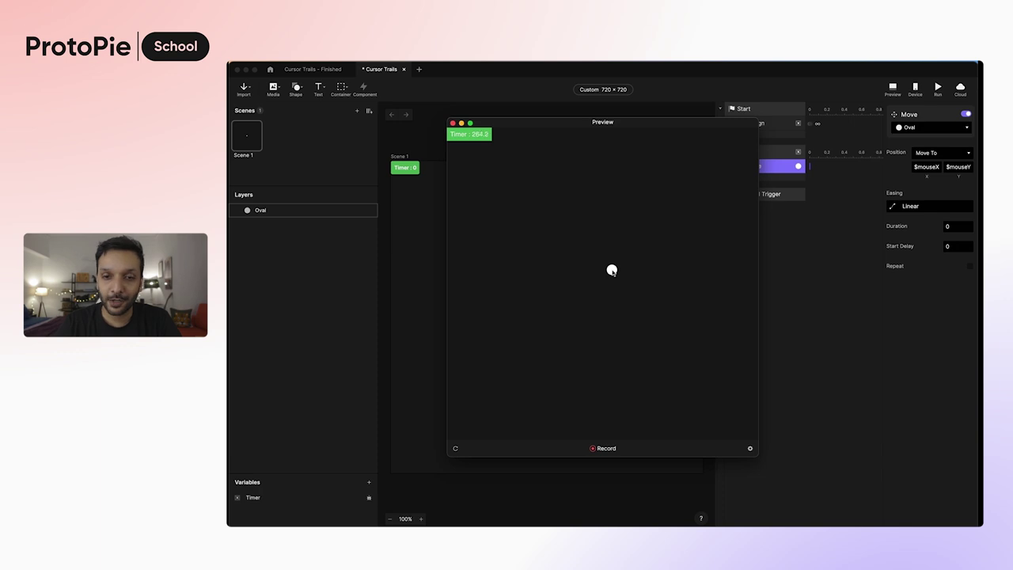
- Duplicate the Oval layer with Cmd+D to create Oval 2 through Oval 6
left_click(286, 218)
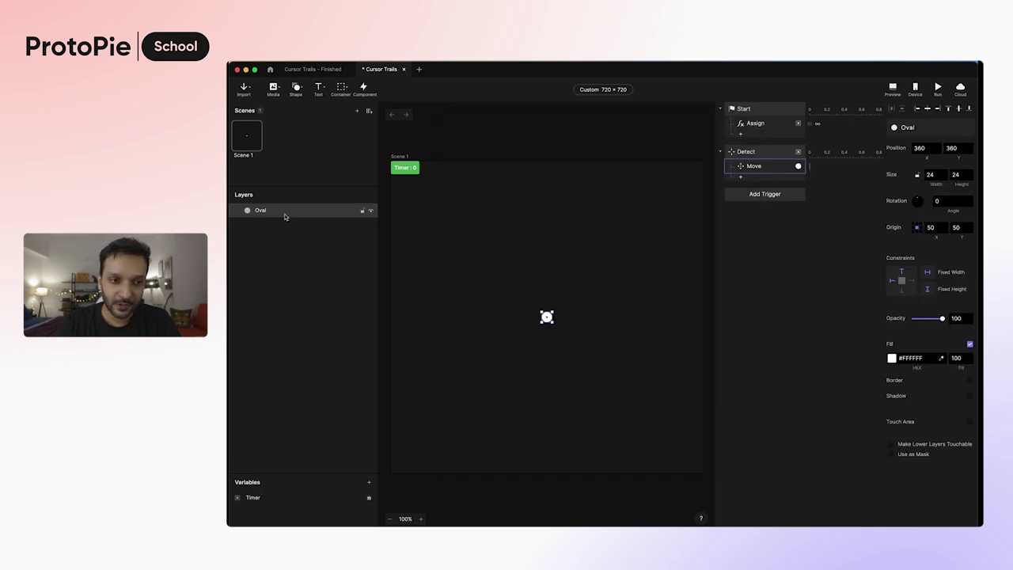
key("super+d")
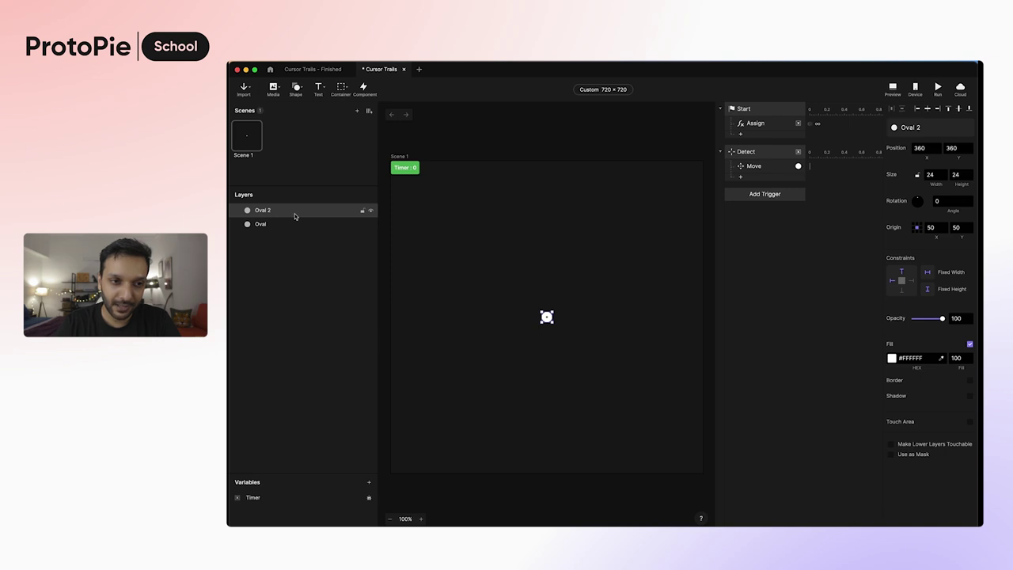
key("super+d")
key("super+d")
key("super+d")
key("super+d")
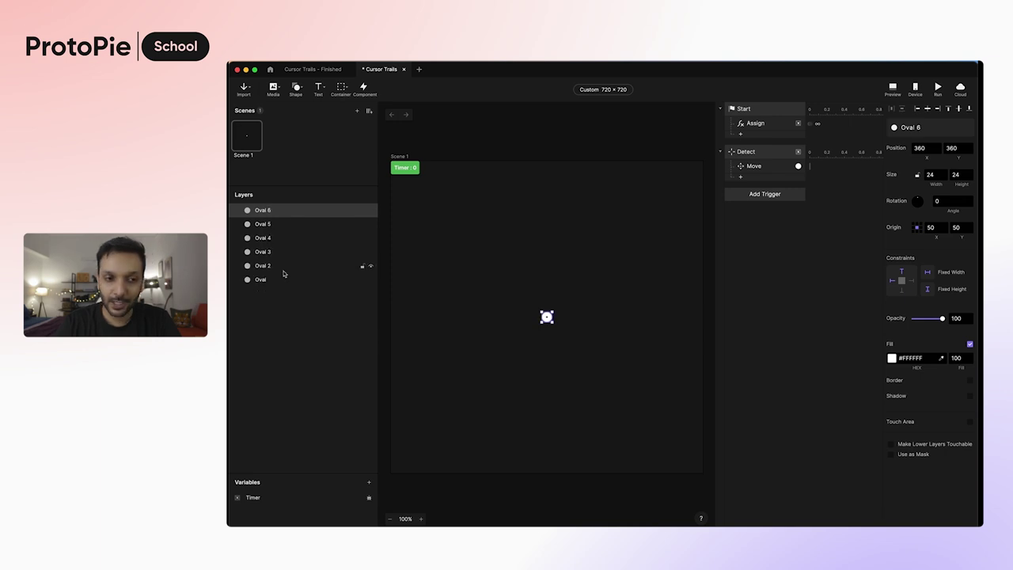
- Add another Move response under Detect with Oval 2 as its layer
left_click(756, 178)
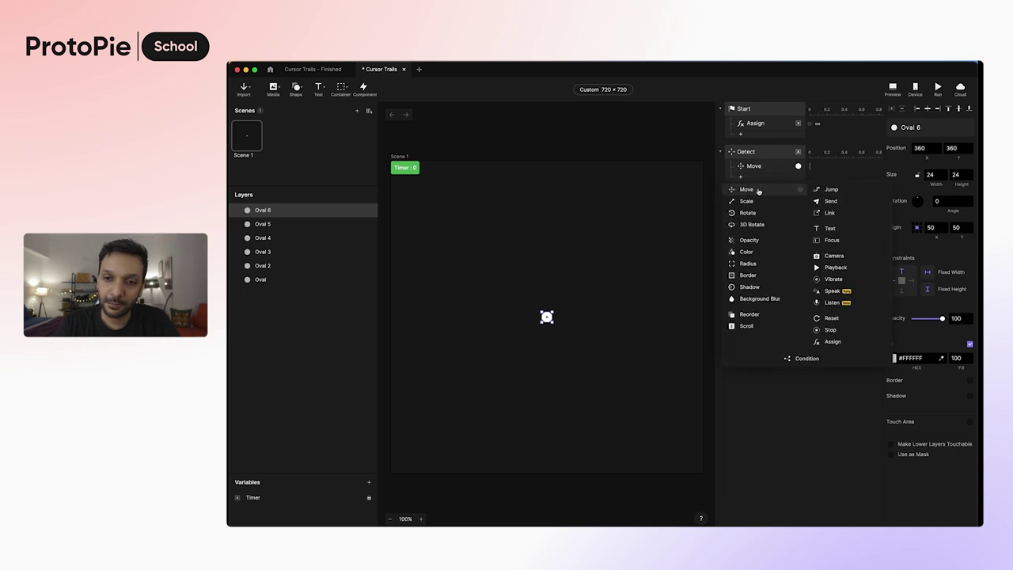
left_click(760, 191)
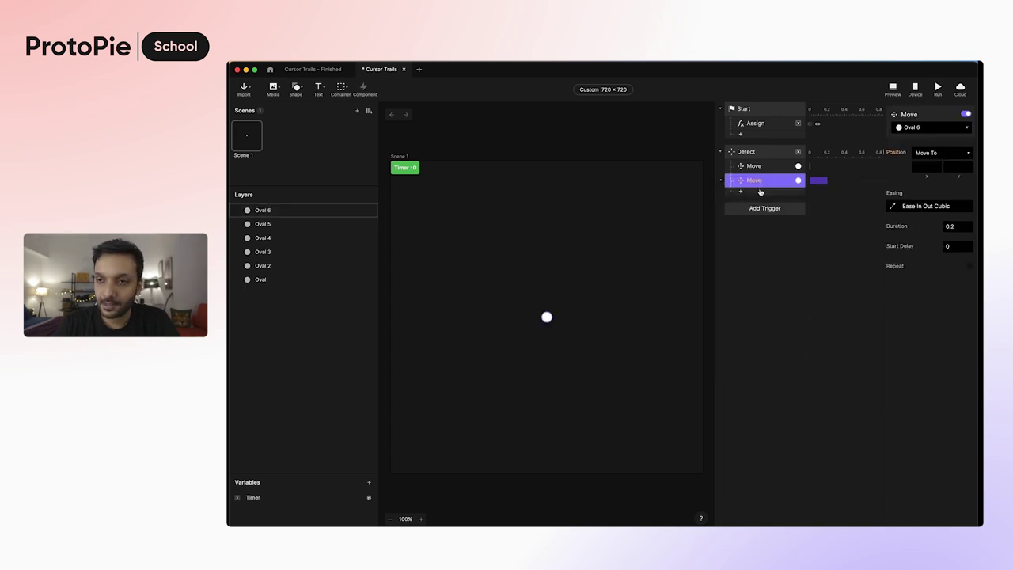
left_click(912, 130)
left_click(913, 203)
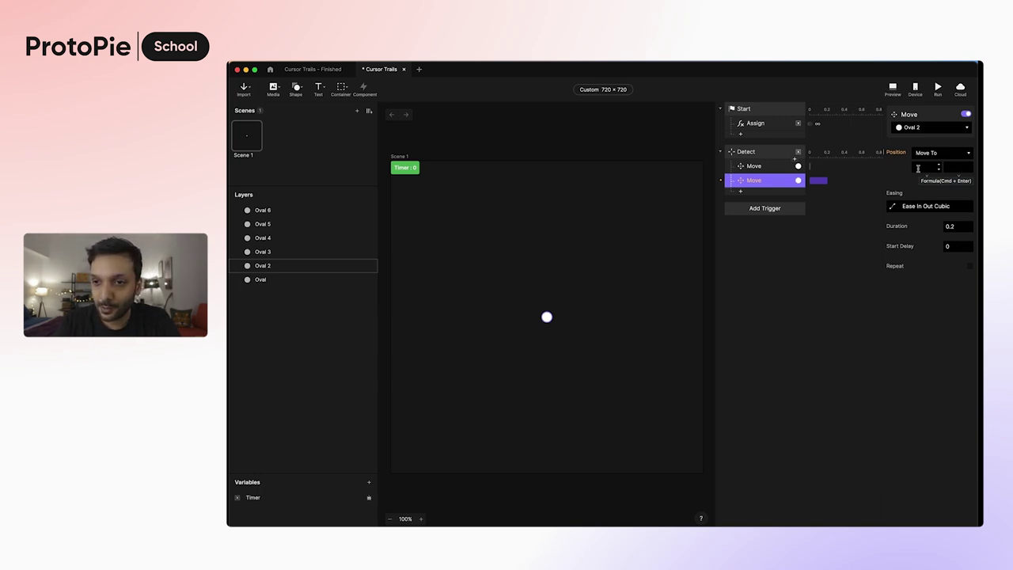
- Set Oval 2's Move X position to the formula `Oval`.x
left_click(918, 168)
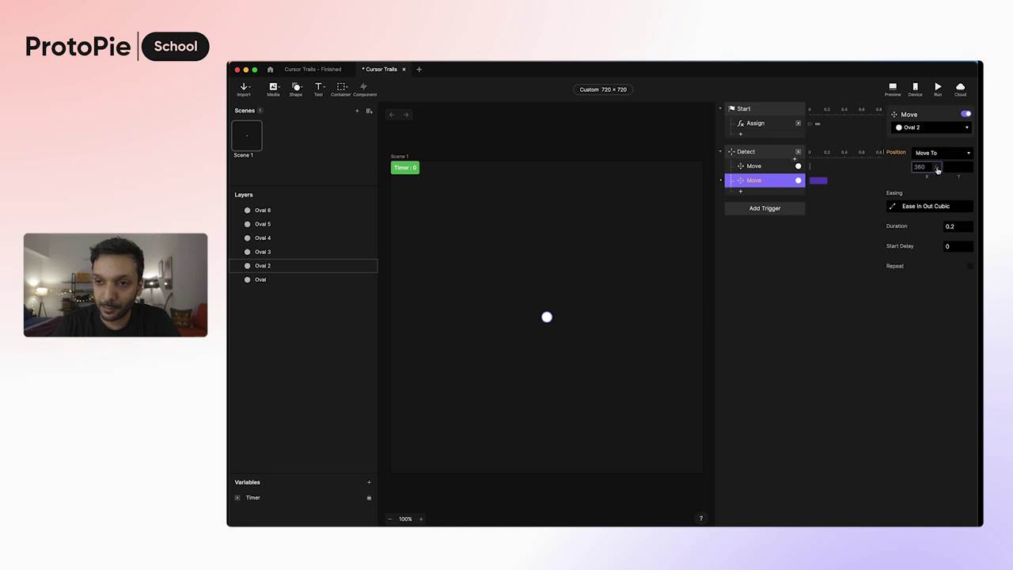
left_click(936, 167)
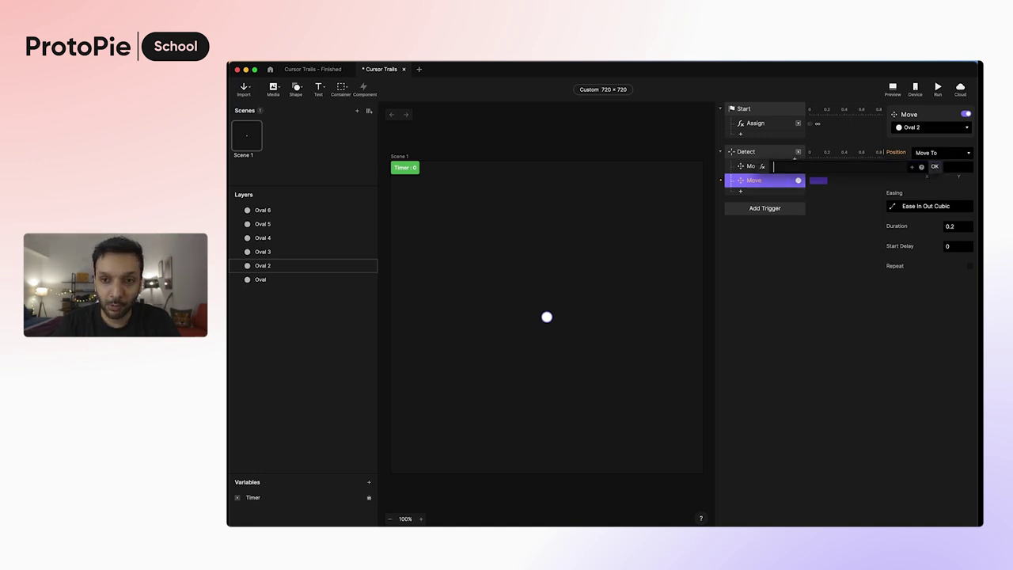
type("`")
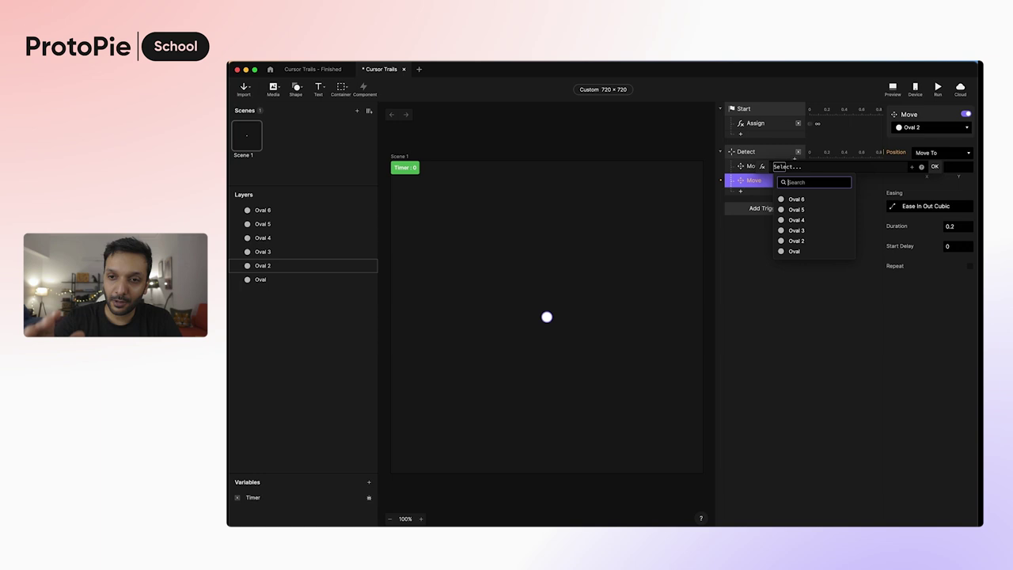
left_click(819, 252)
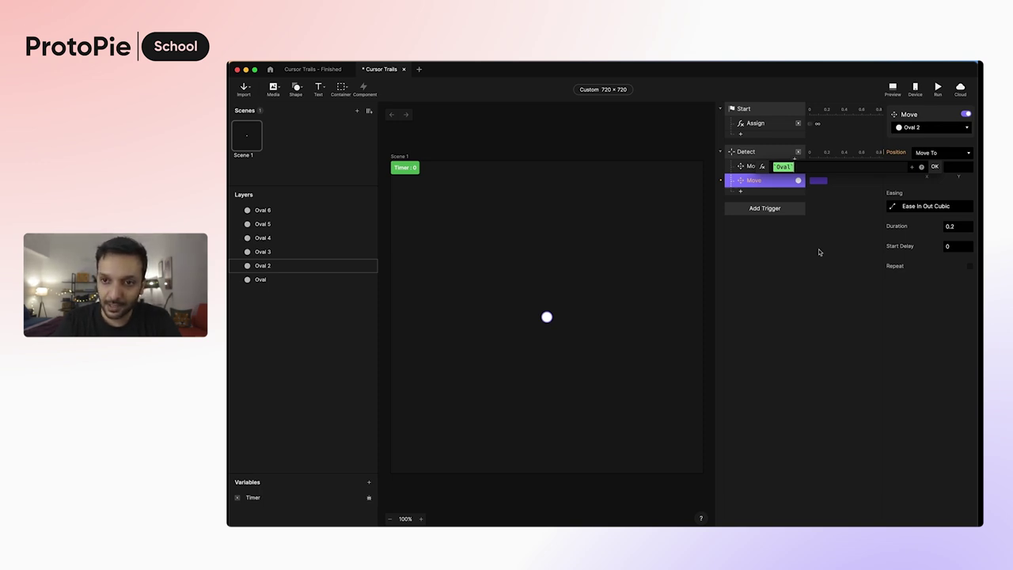
type(".x")
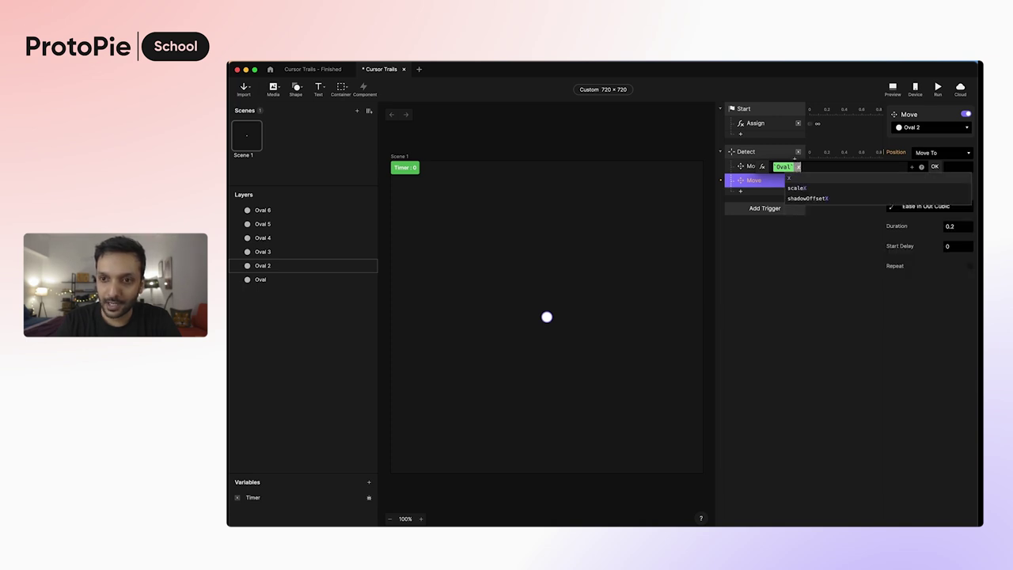
key("Return")
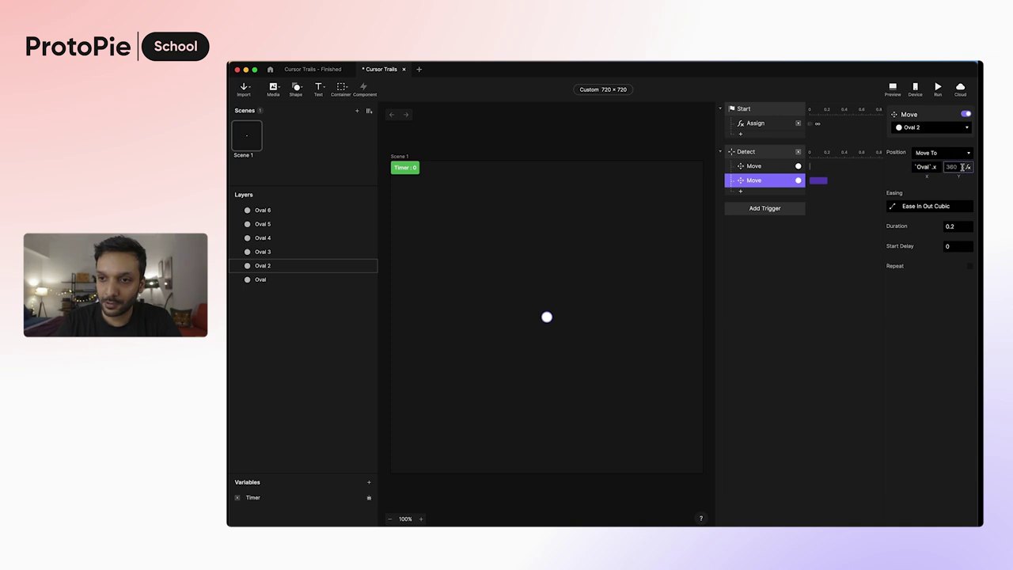
- Set Oval 2's Move Y position to the formula `Oval`.y
left_click(967, 167)
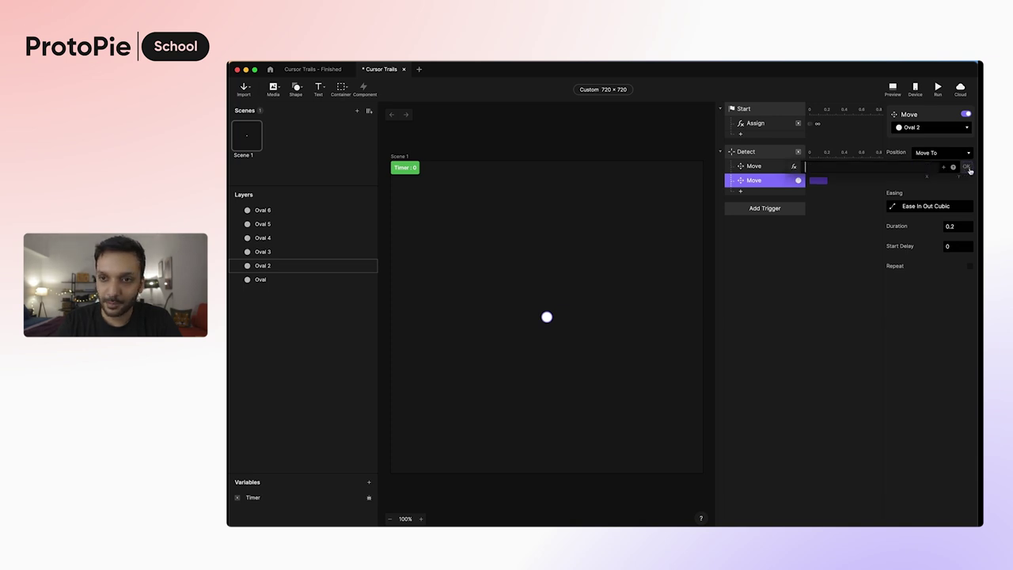
key("grave")
left_click(873, 243)
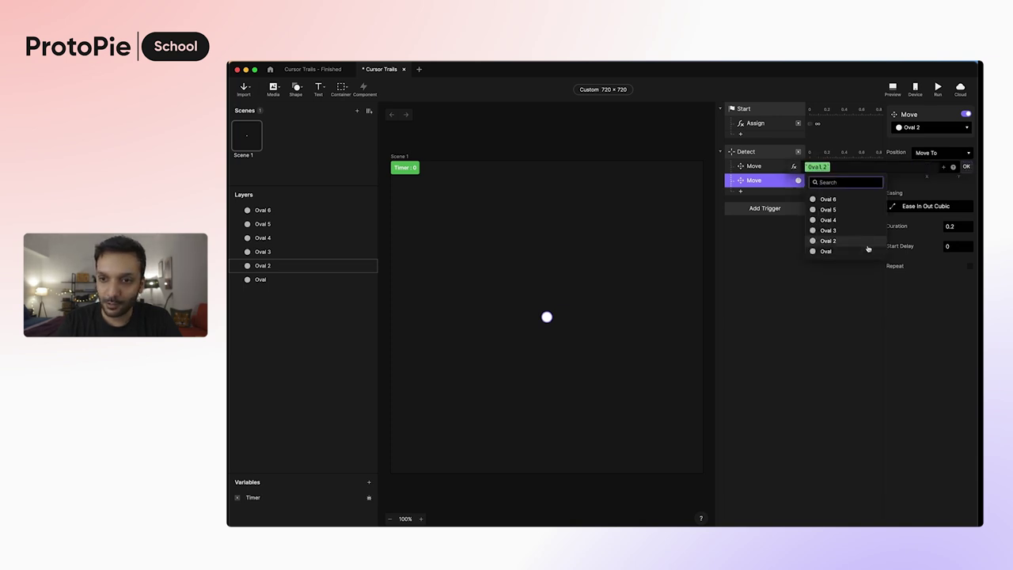
left_click(869, 251)
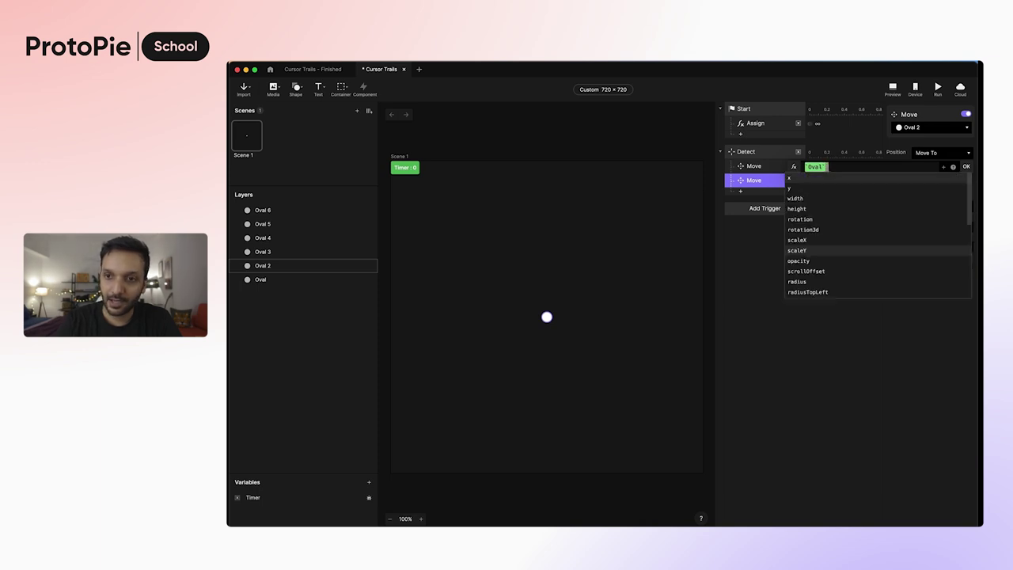
type("y")
key("Return")
key("Return")
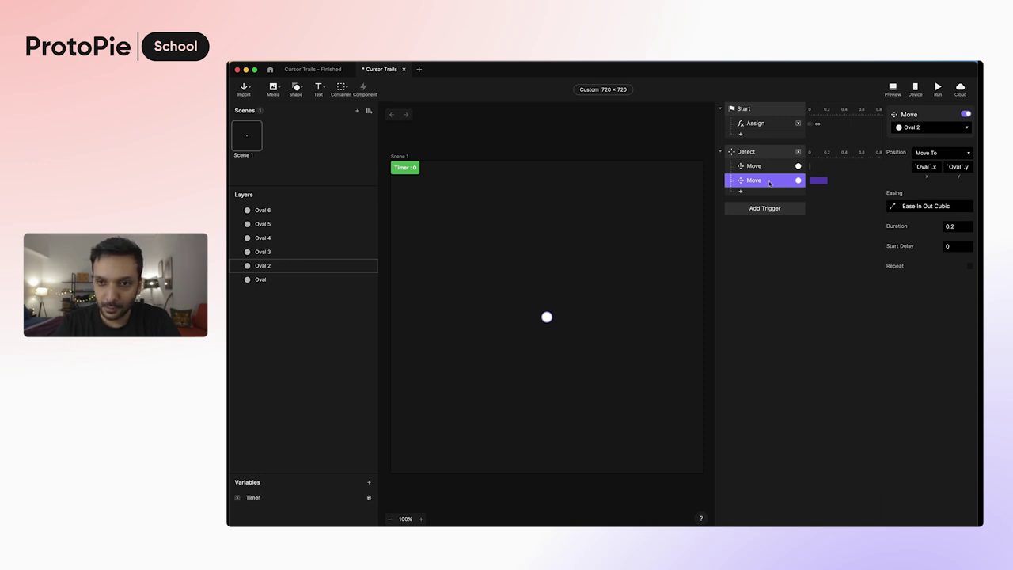
- Duplicate the Move response four times and retarget the third and fourth to Oval 3 and Oval 4
key("super+d")
key("super+d")
key("super+d")
key("super+d")
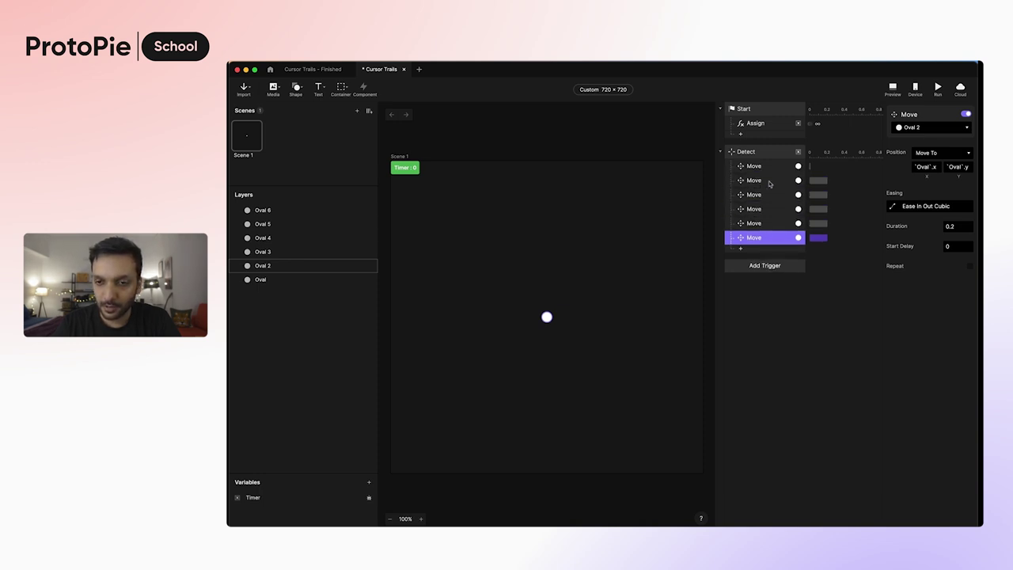
left_click(769, 182)
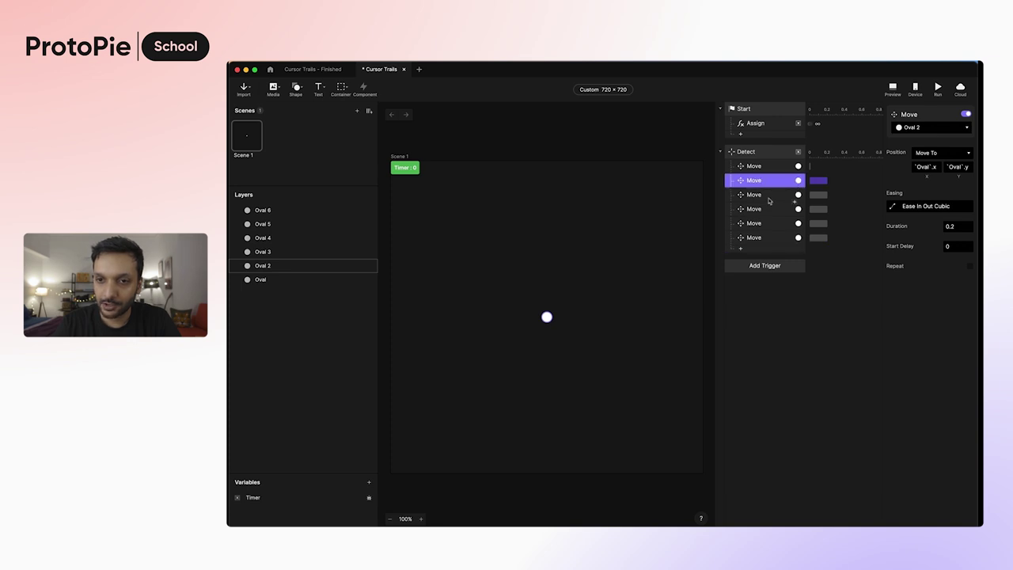
left_click(768, 201)
left_click(929, 131)
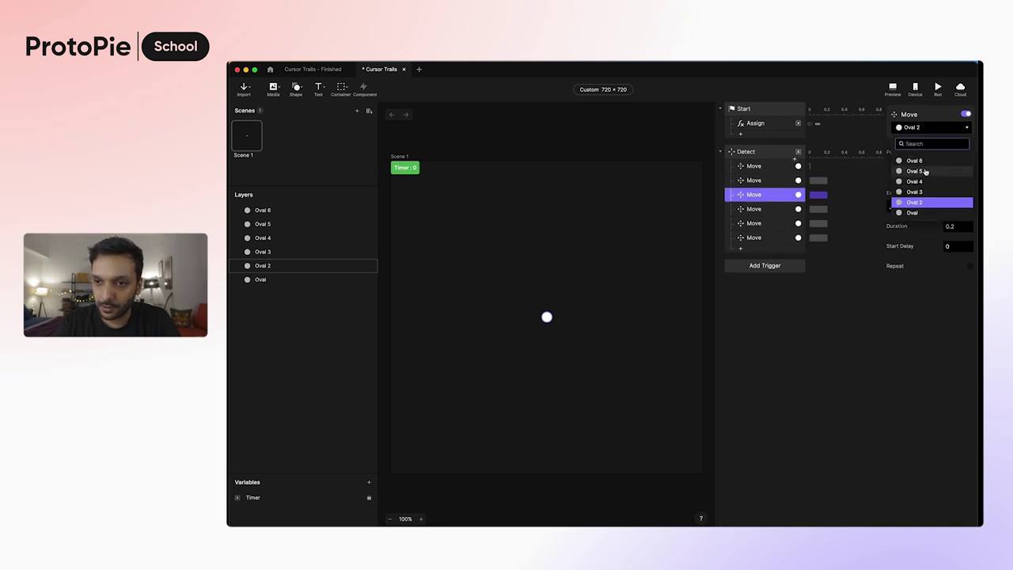
left_click(922, 193)
left_click(777, 210)
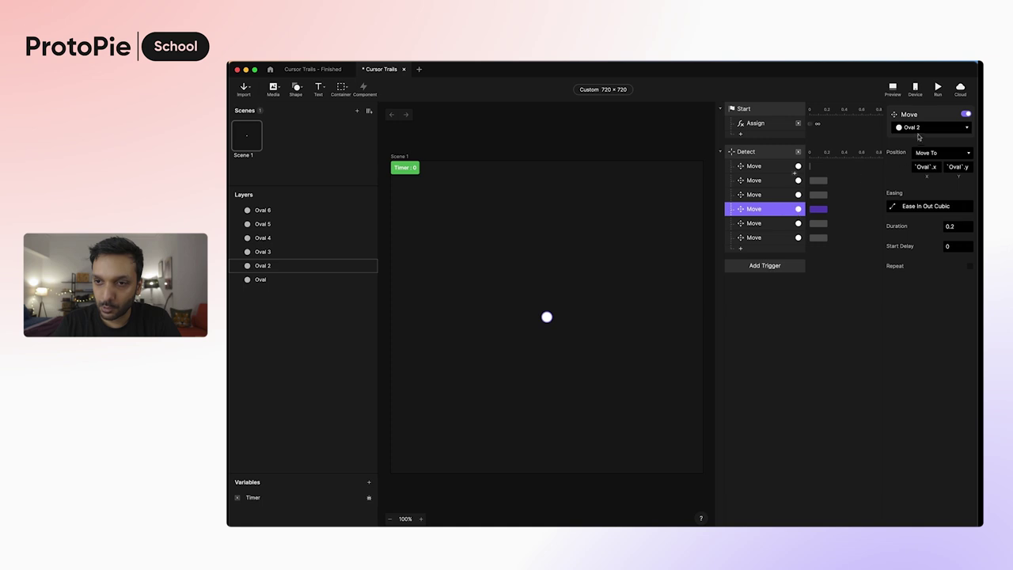
left_click(922, 129)
left_click(922, 184)
- Retarget the fifth and sixth Move responses to Oval 5 and Oval 6
left_click(773, 223)
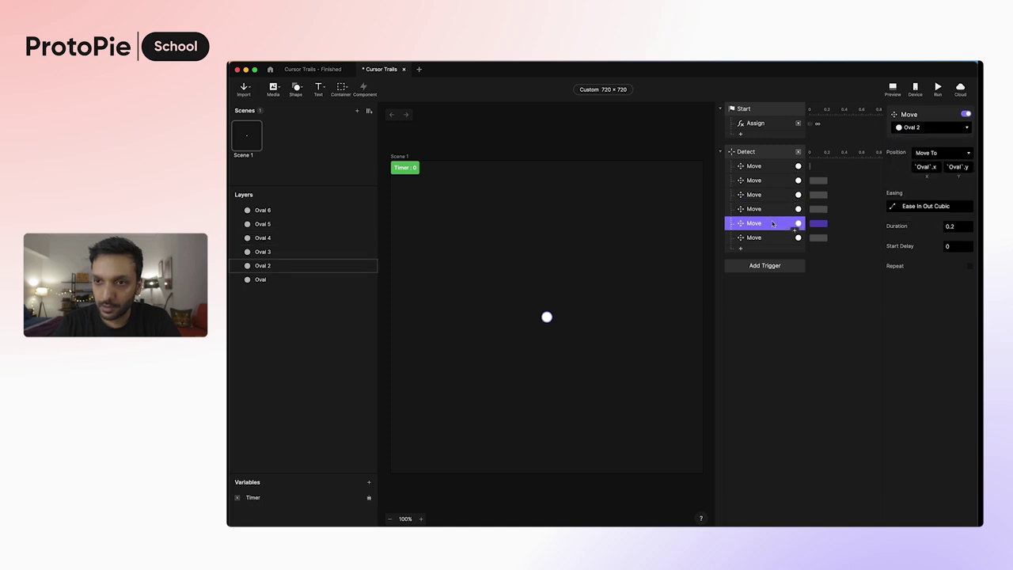
left_click(918, 129)
left_click(919, 169)
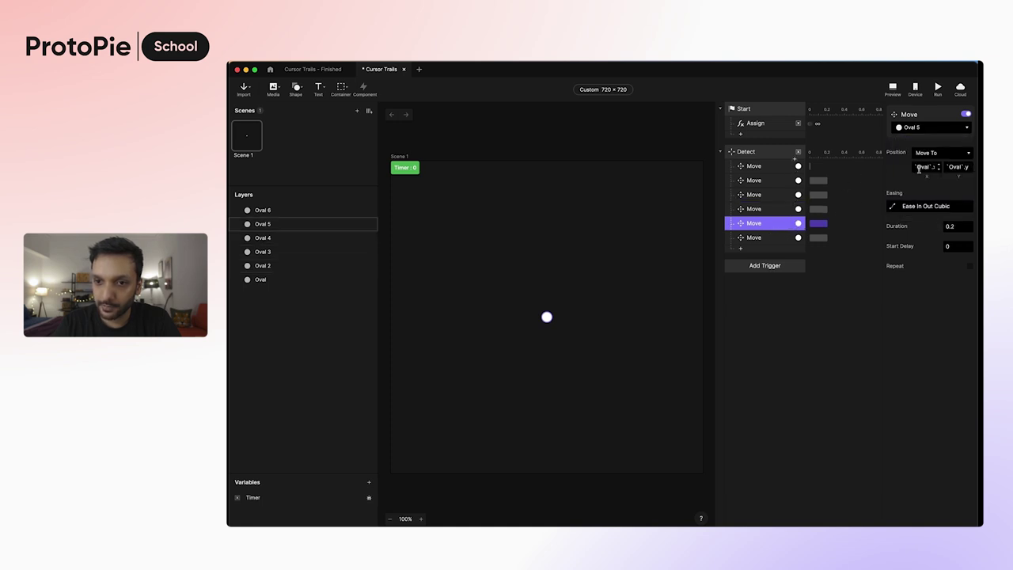
left_click(774, 238)
left_click(910, 129)
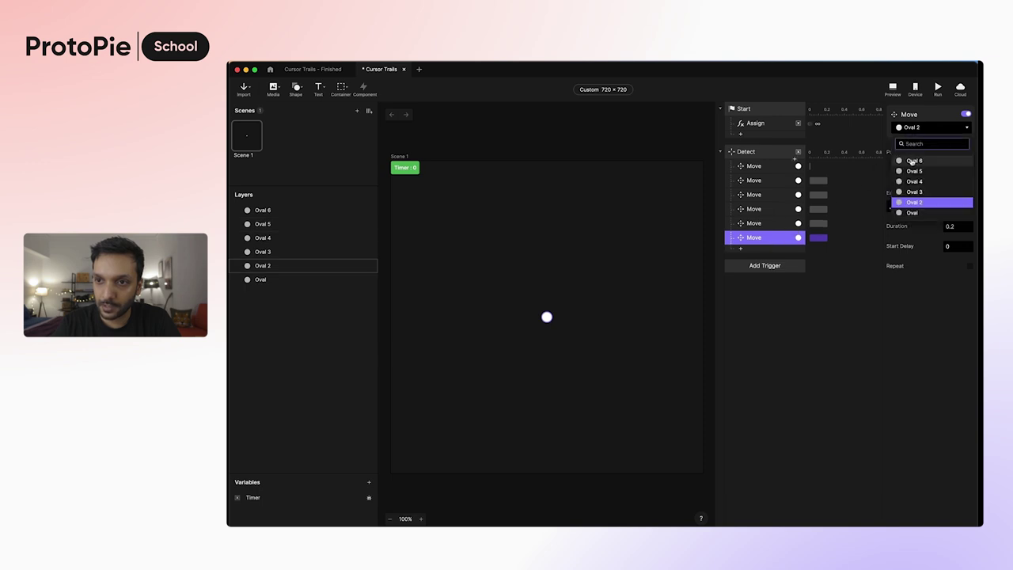
left_click(914, 161)
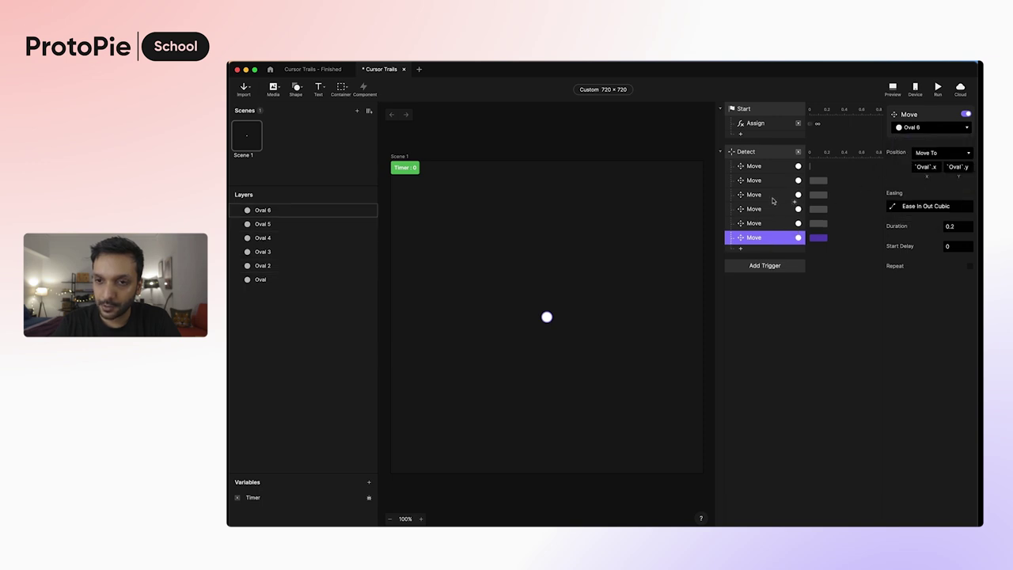
- Point Oval 3's Move X and Y formulas at Oval 2's position
left_click(773, 197)
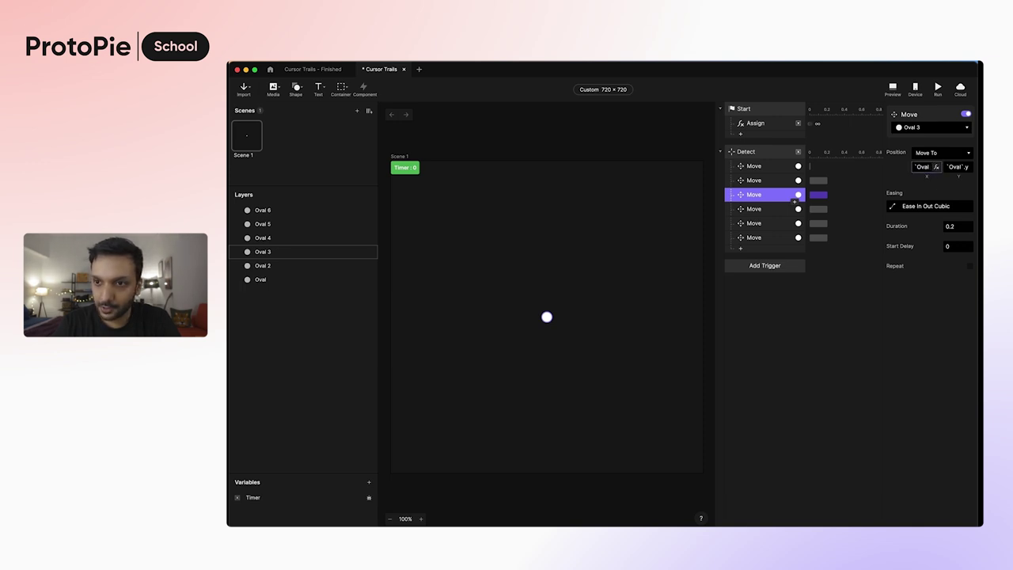
type("2")
key("Return")
left_click(958, 166)
type("2")
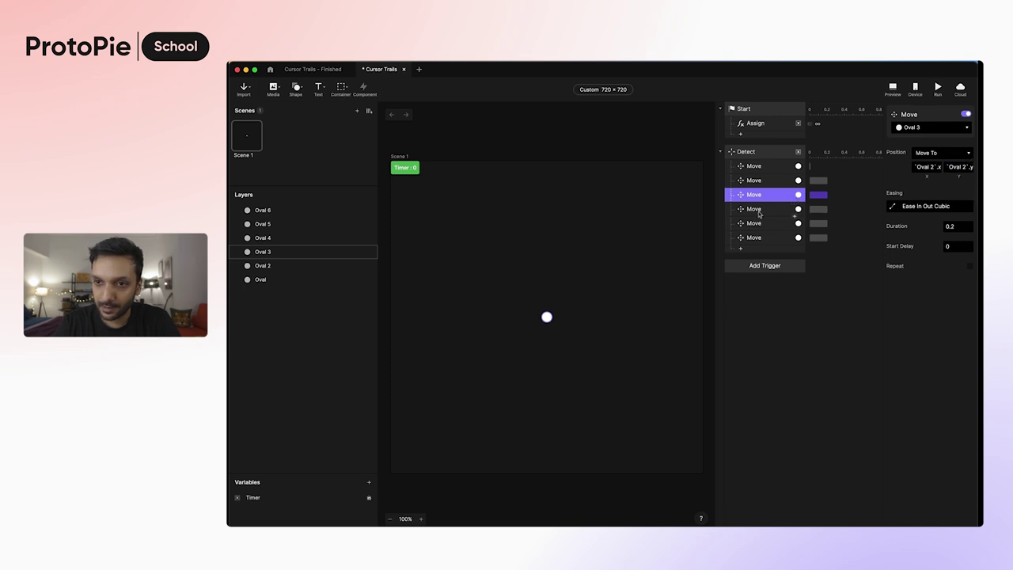
- Make Oval 4's Move follow Oval 3 and Oval 5's Move follow `Oval 4`.x and `Oval 4`.y
left_click(794, 209)
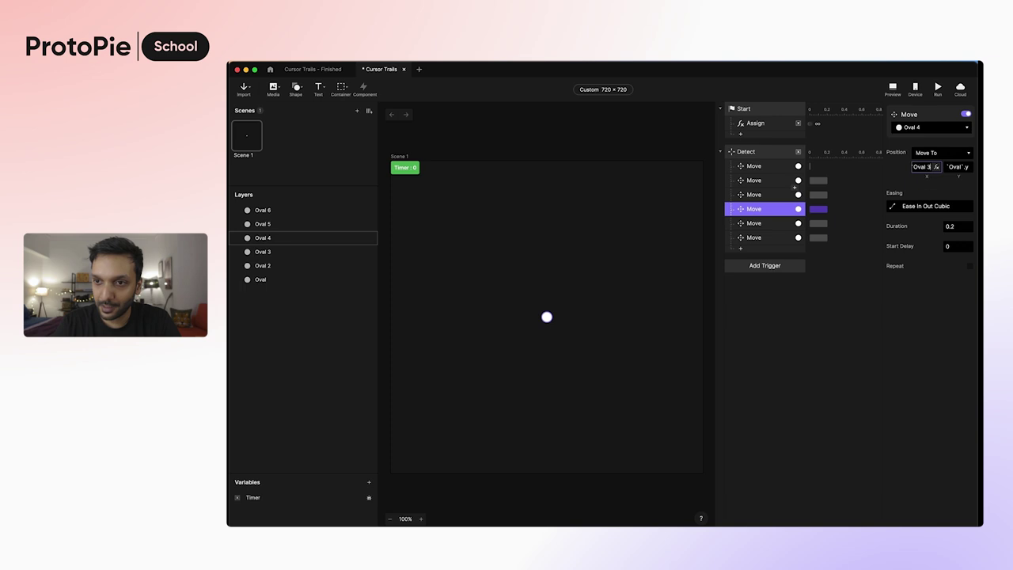
left_click(962, 166)
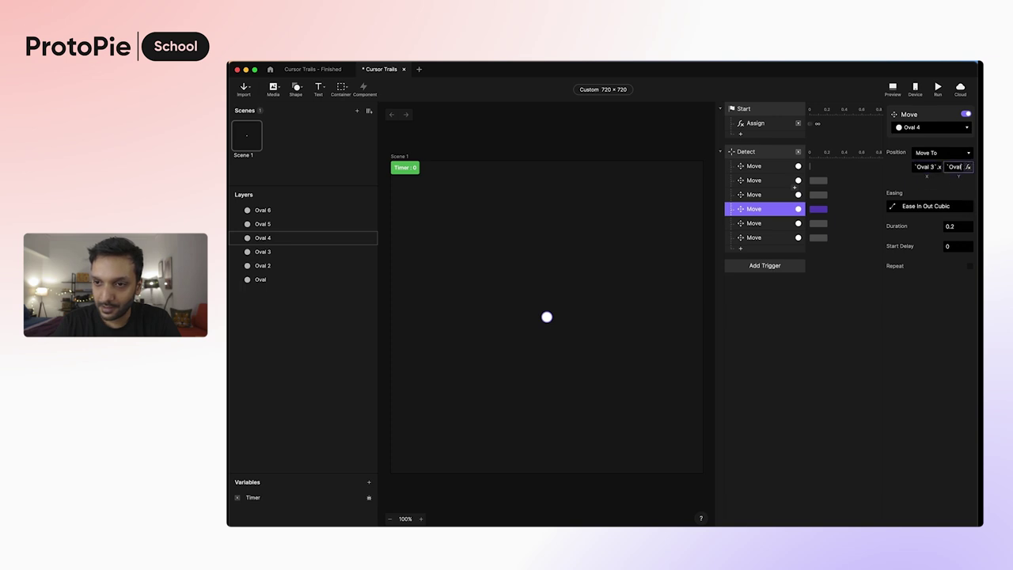
left_click(795, 222)
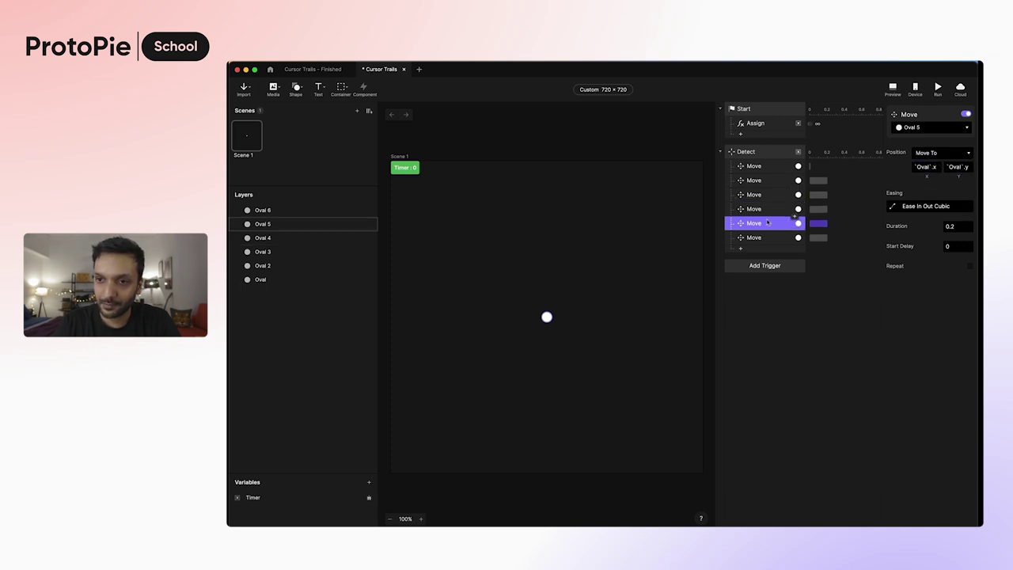
left_click(926, 169)
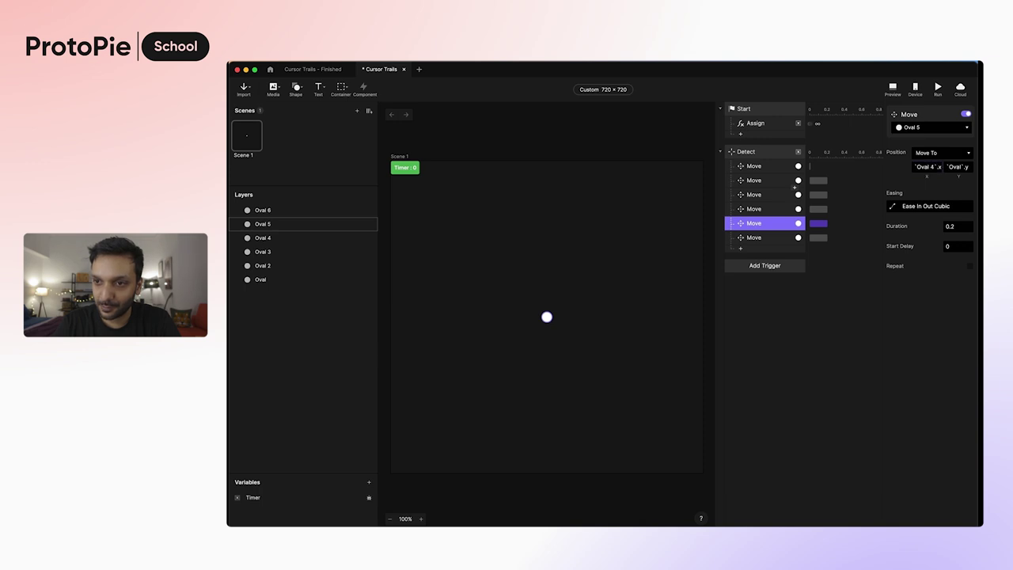
left_click(957, 167)
type("4`.y")
key("Return")
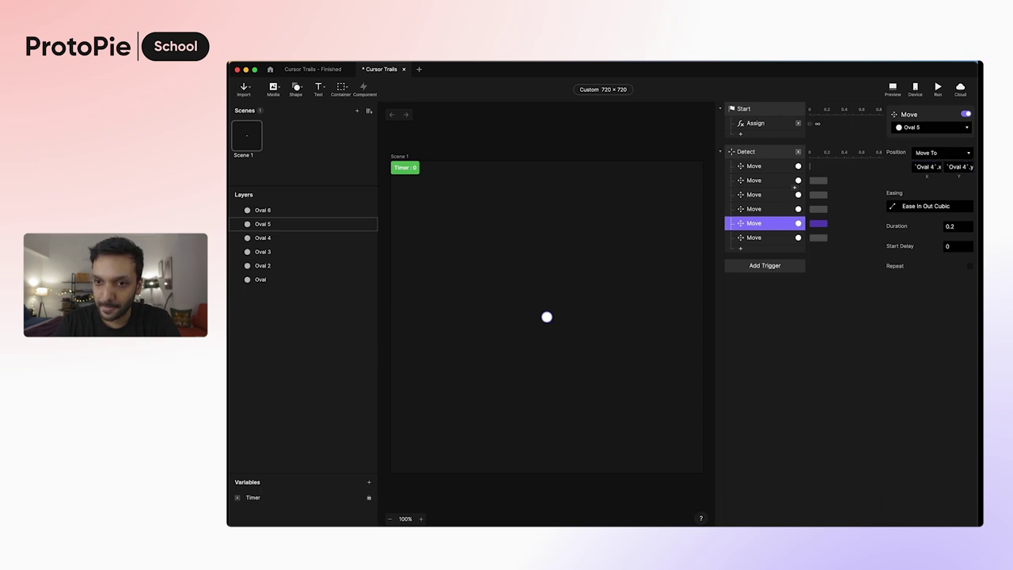
- Set Oval 6's Move X and Y formulas to follow Oval 5's position
left_click(795, 236)
left_click(928, 166)
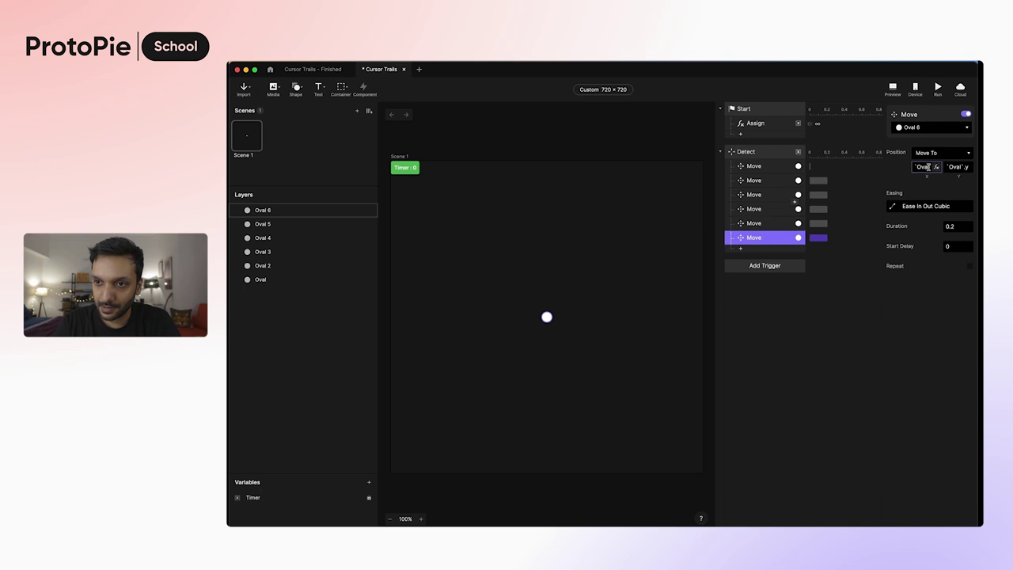
type("5")
key("Return")
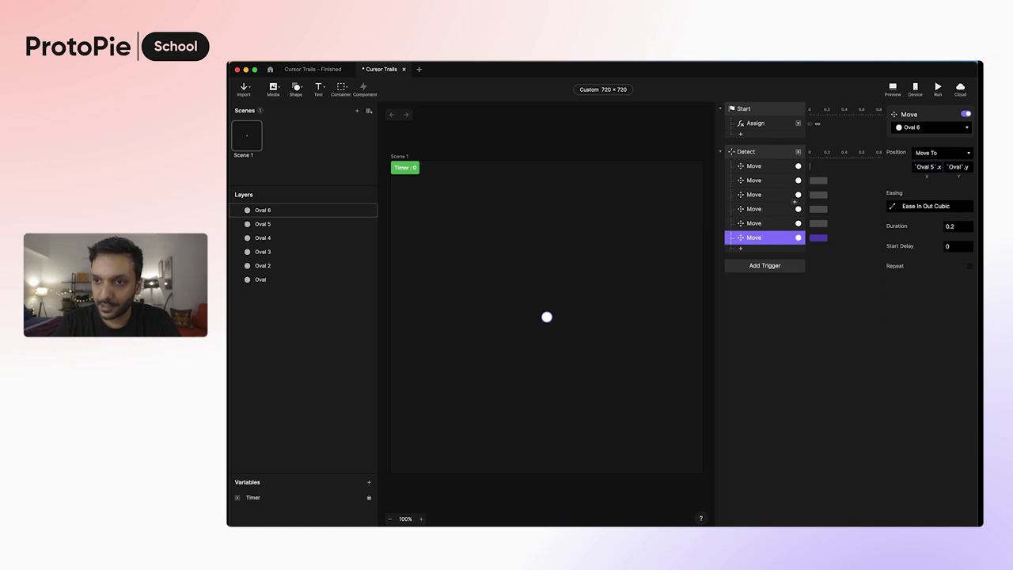
left_click(959, 167)
type("5")
key("Return")
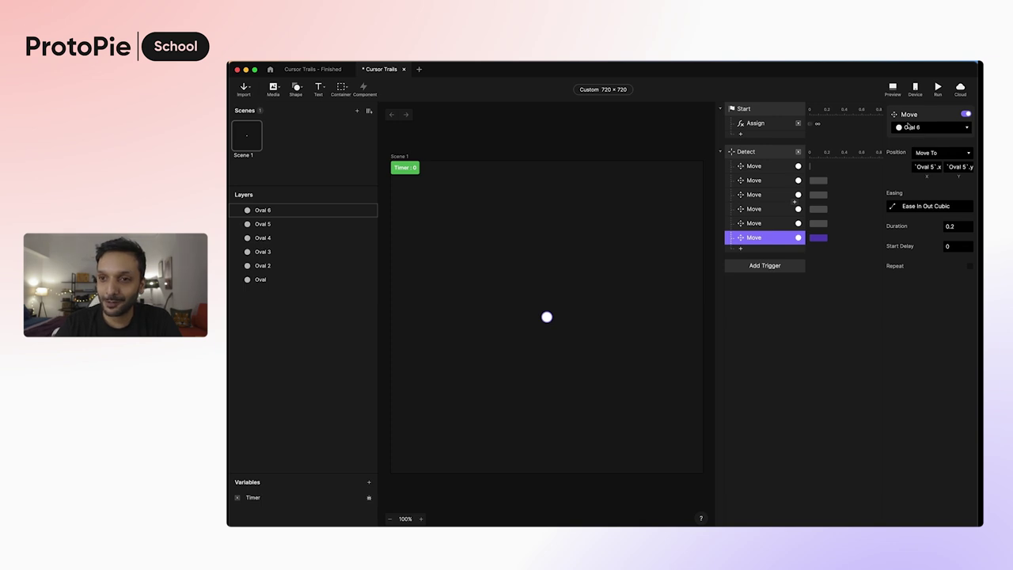
left_click(891, 90)
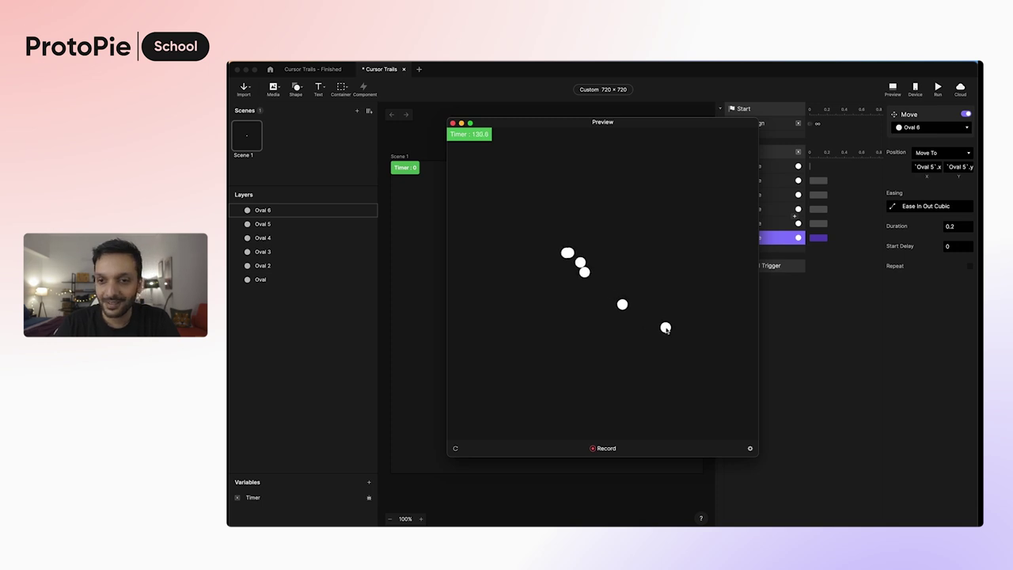
- Switch the easing of the Move responses for Ovals 2–6 from Ease In Out Cubic to Linear
left_click(795, 304)
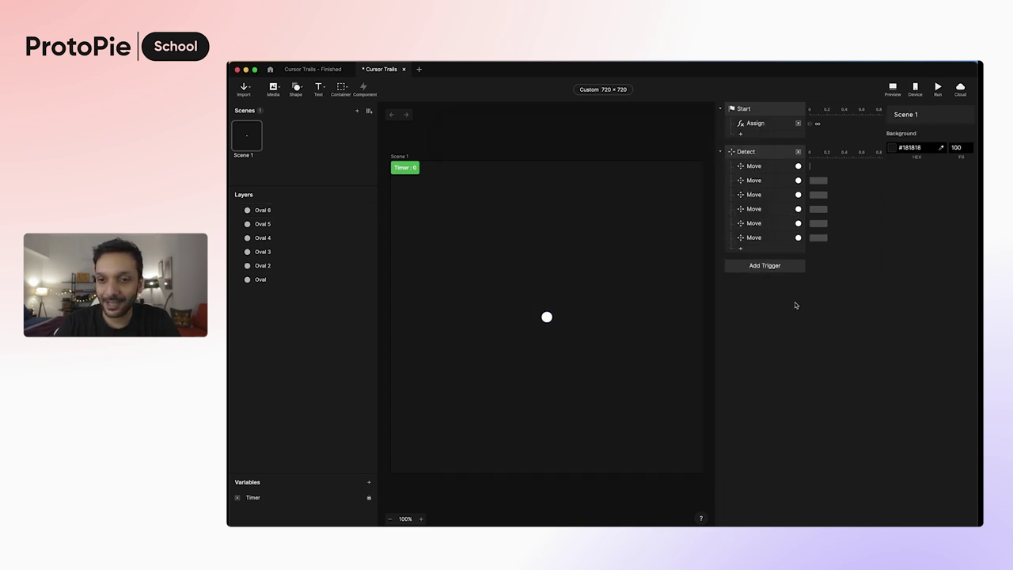
left_click(776, 240)
left_click(771, 189, "shift")
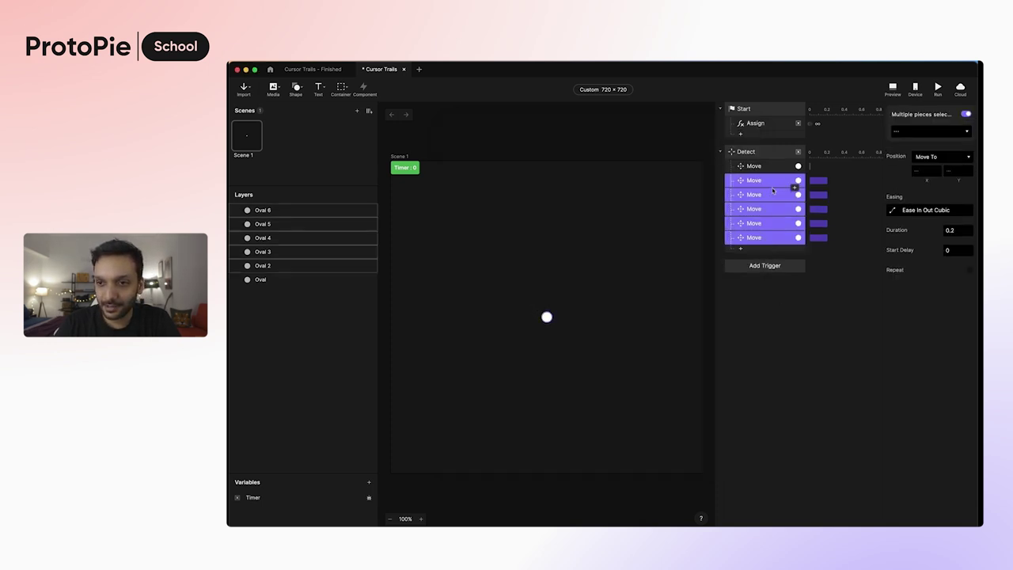
left_click(892, 211)
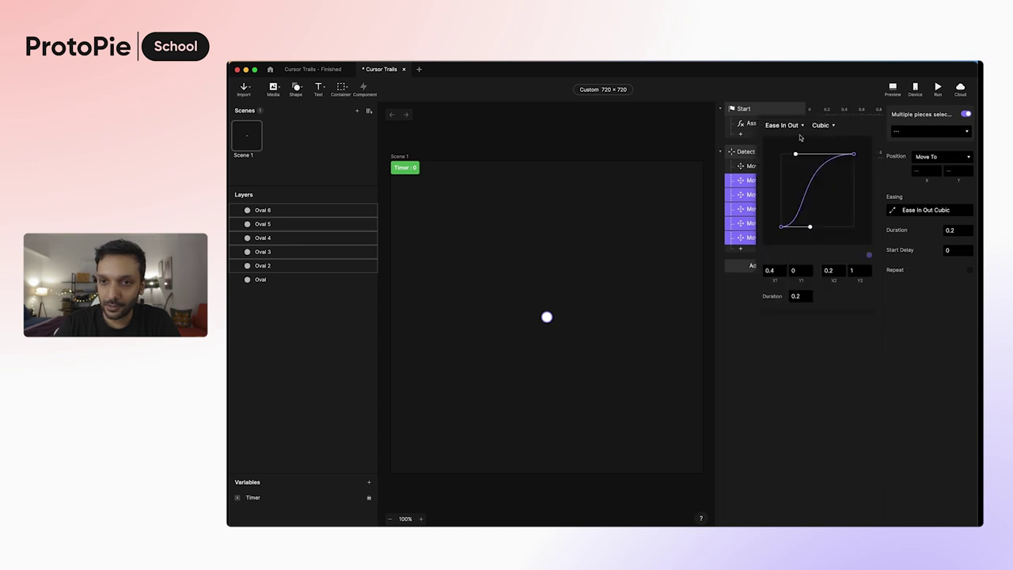
left_click(801, 126)
left_click(800, 89)
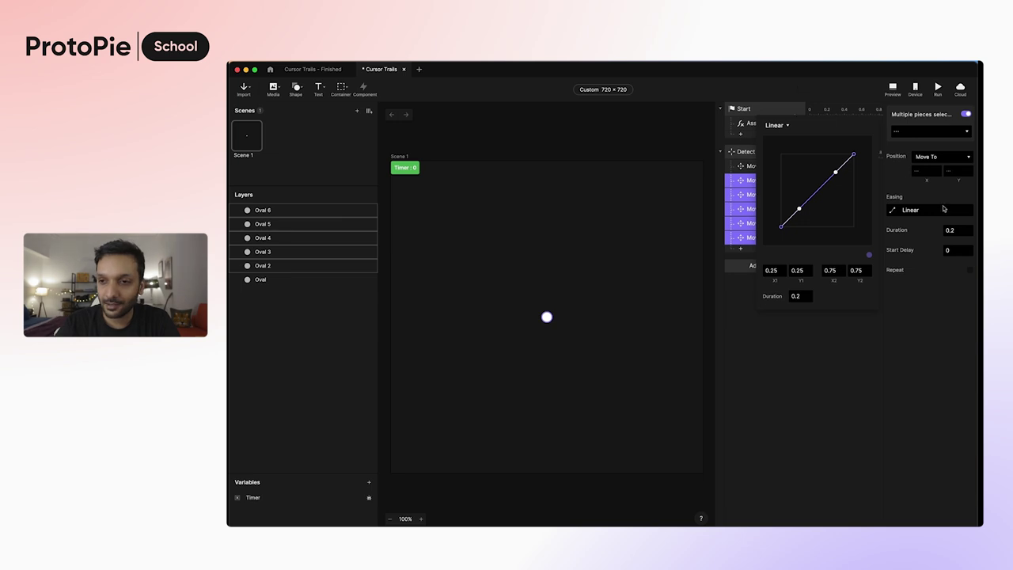
- Set the duration of those five Move responses to 0.1 seconds
left_click(955, 231)
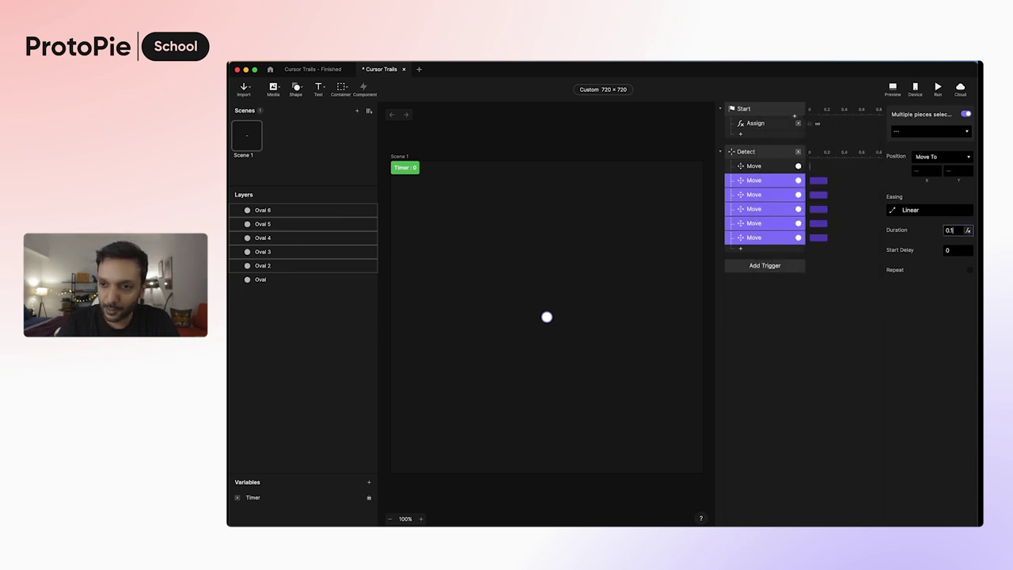
type("0.1")
key("Return")
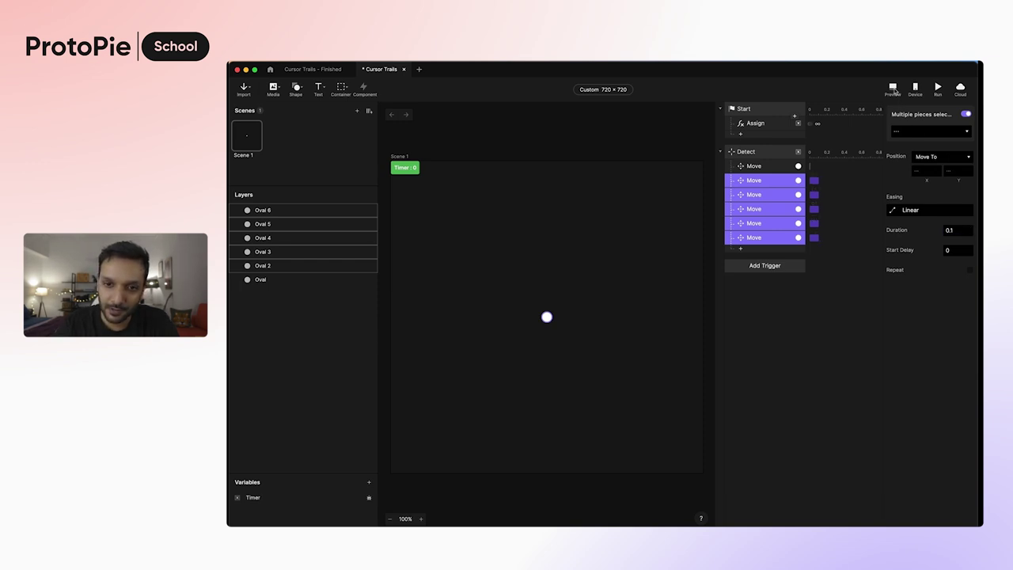
- Preview the cursor trail, then shorten the trailing Move responses to 0.02 seconds
left_click(892, 89)
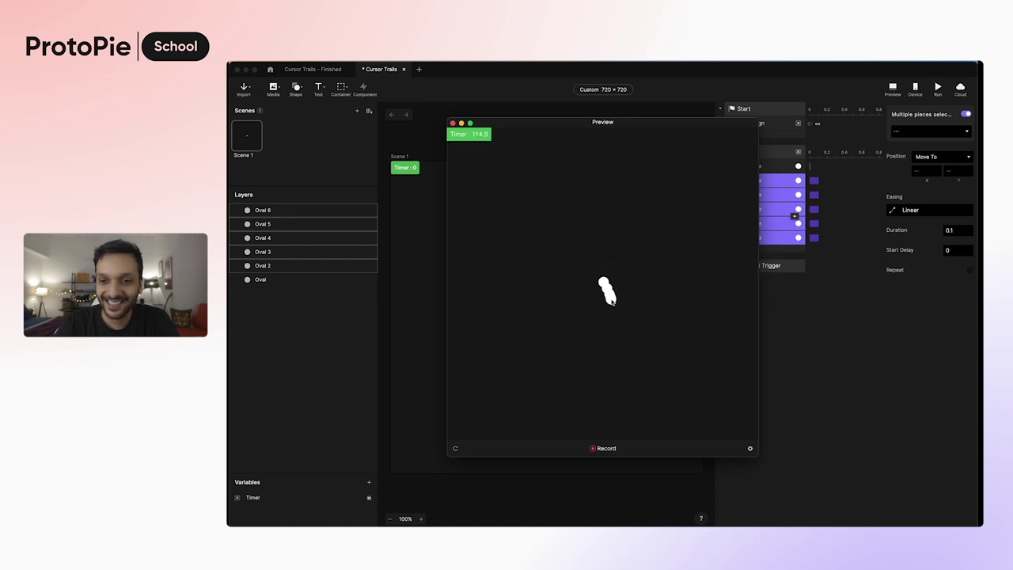
left_click(925, 238)
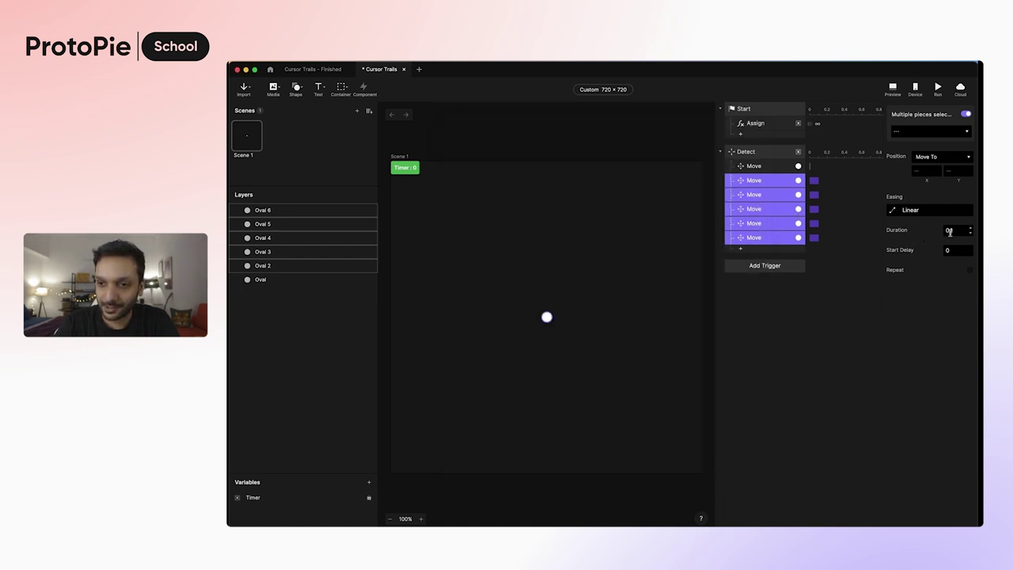
left_click(949, 230)
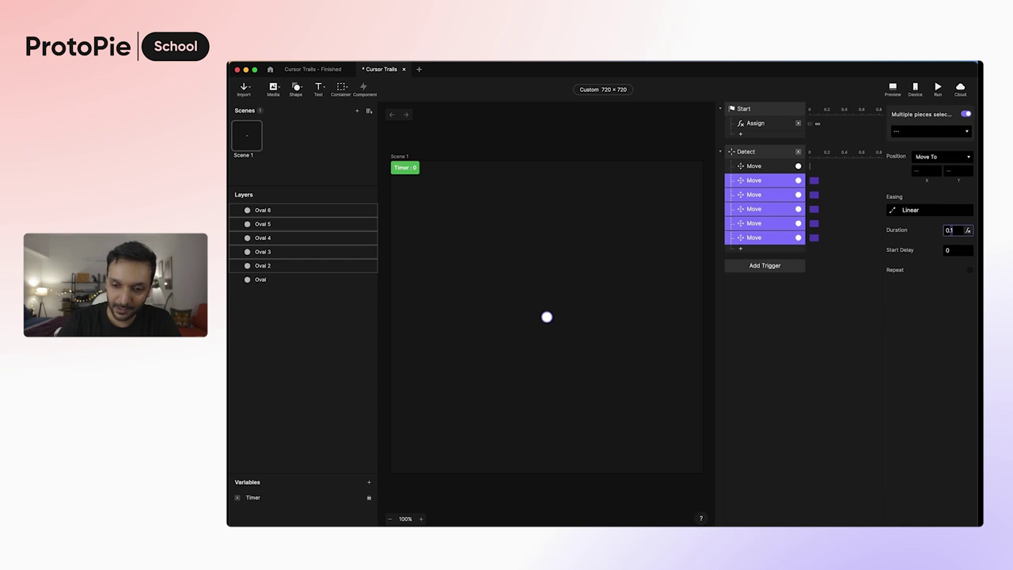
key("Return")
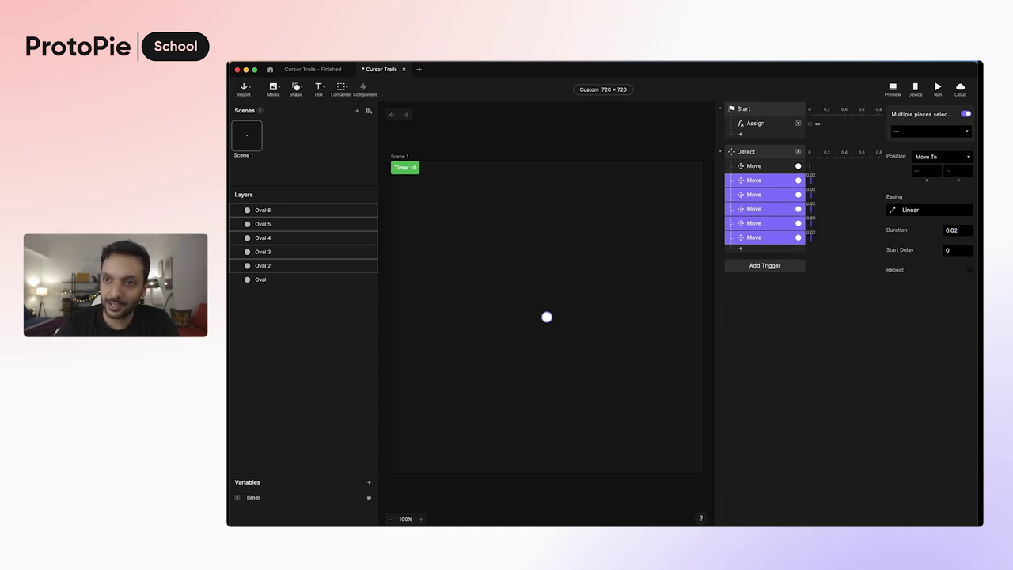
left_click(895, 94)
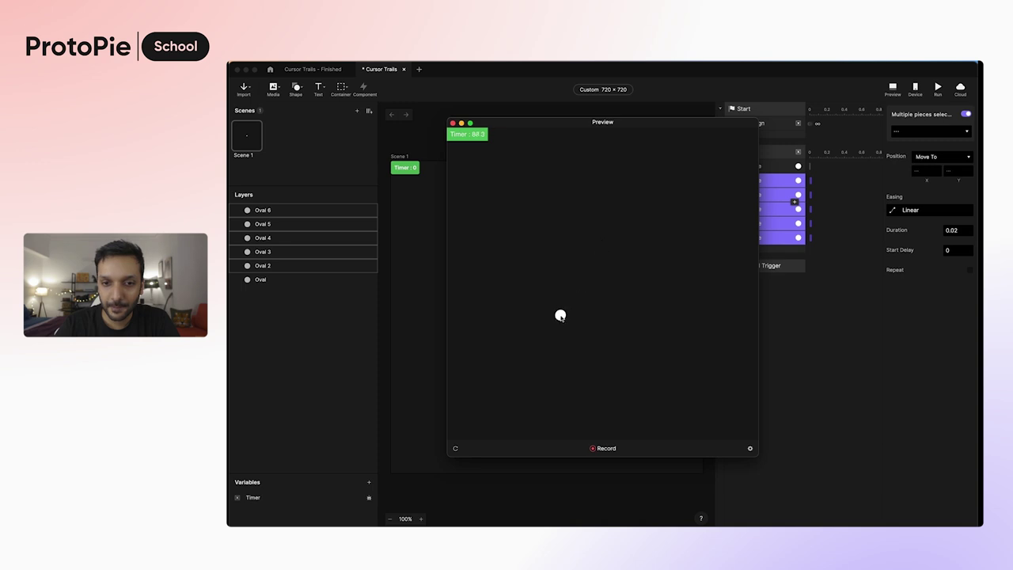
left_click(424, 340)
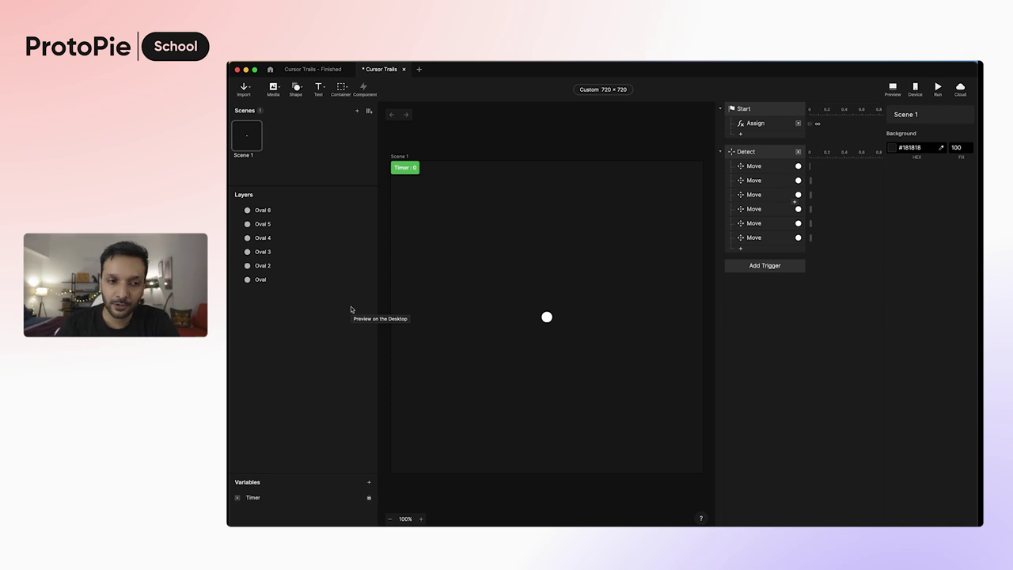
- Shrink Oval 2, Oval 3 and Oval 4 to sizes 20, 16 and 12
left_click(323, 270)
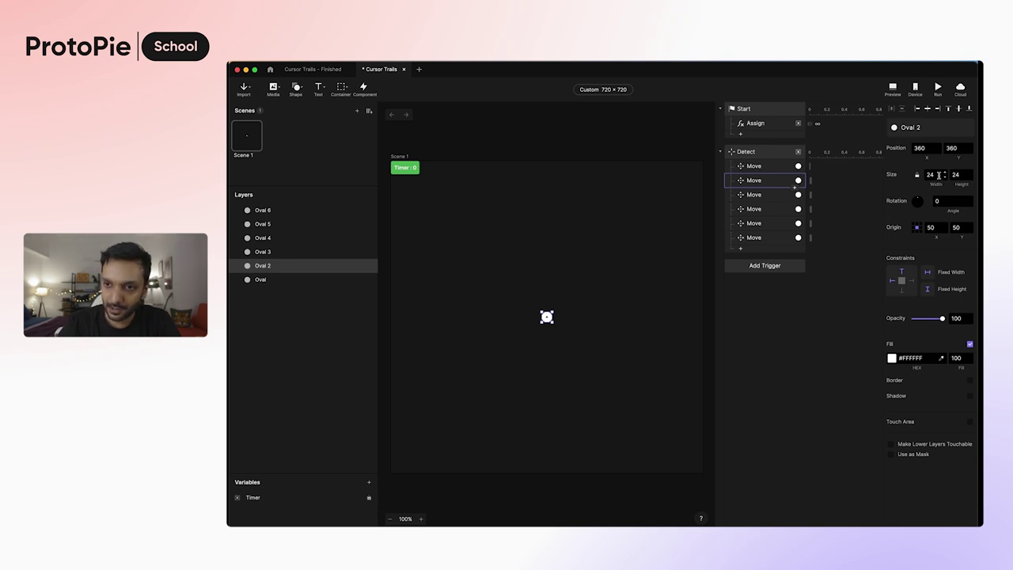
key("Return")
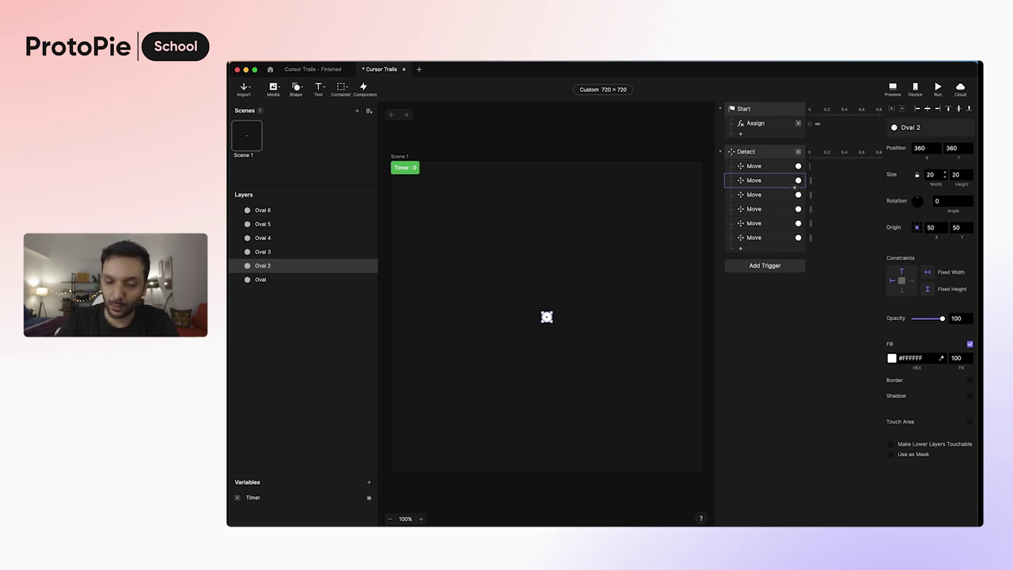
left_click(301, 255)
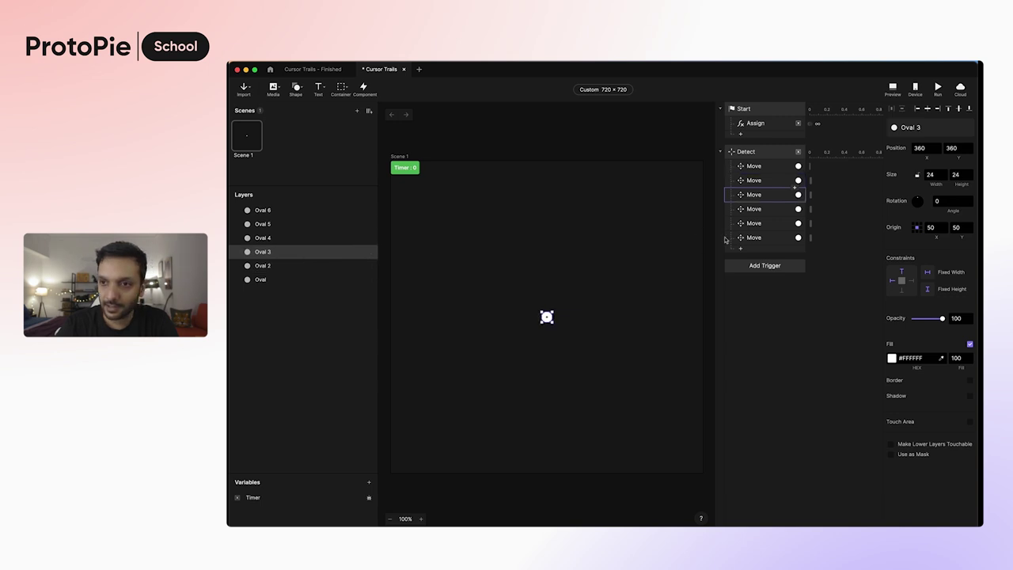
left_click(933, 175)
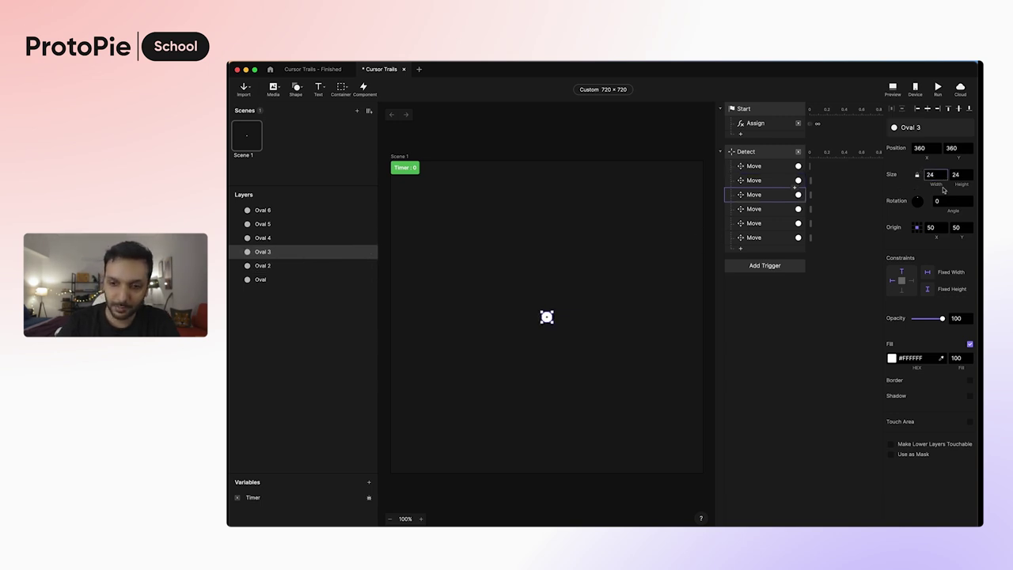
type("-4-4")
key("Return")
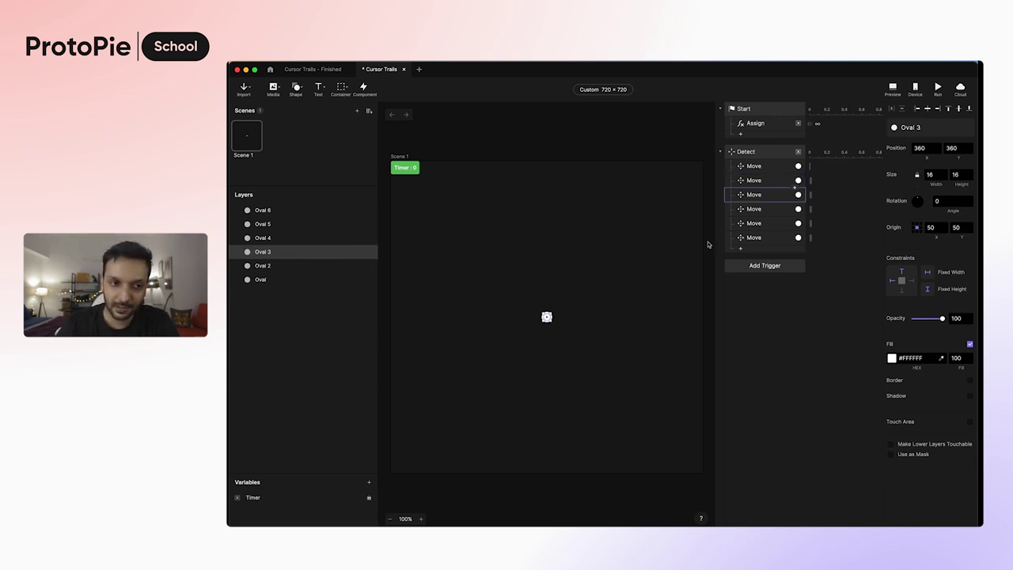
left_click(307, 239)
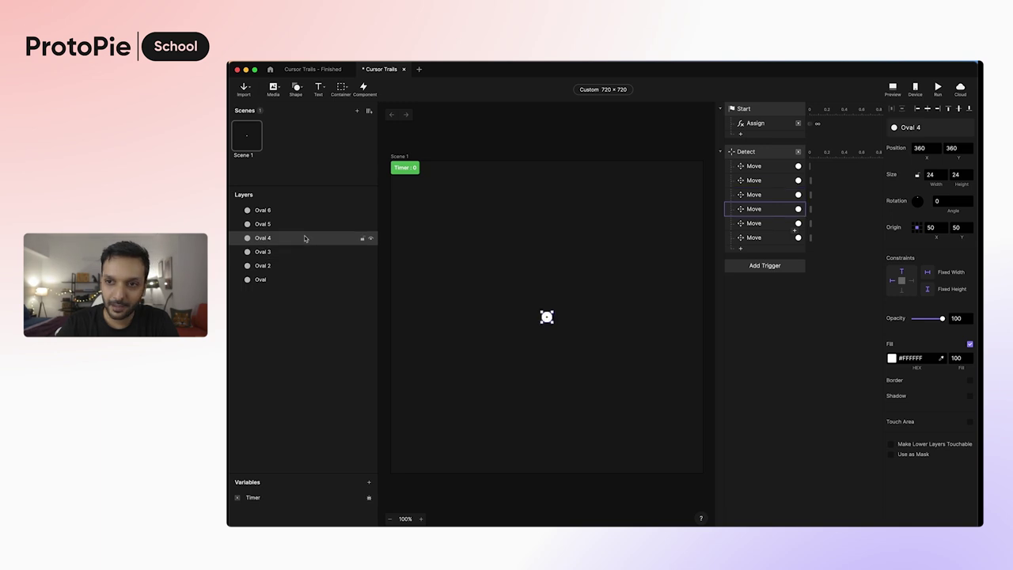
left_click(939, 175)
type("-4-4-4")
key("Return")
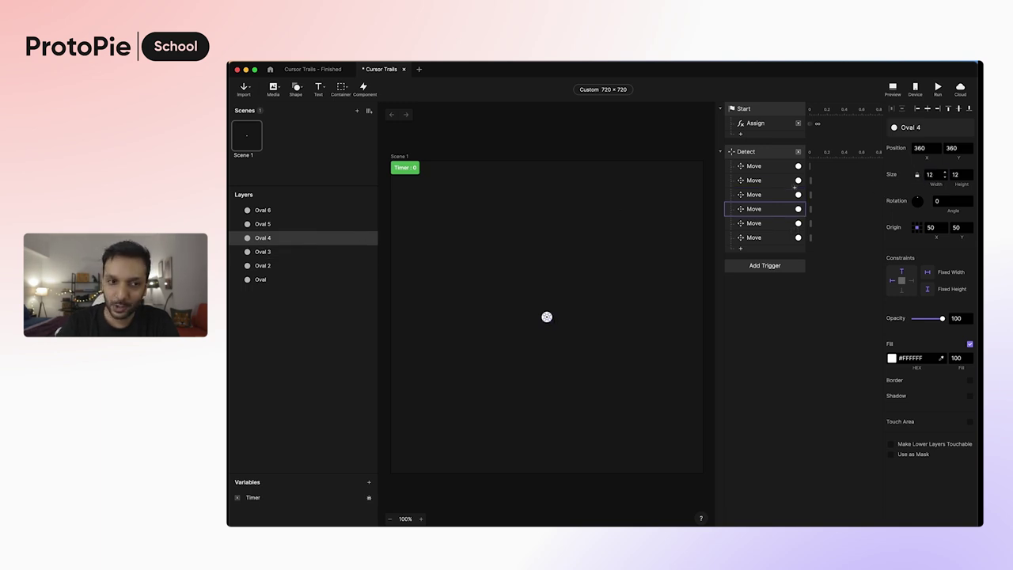
- Shrink Oval 5 to 8×8 and Oval 6 to 4×4
left_click(290, 226)
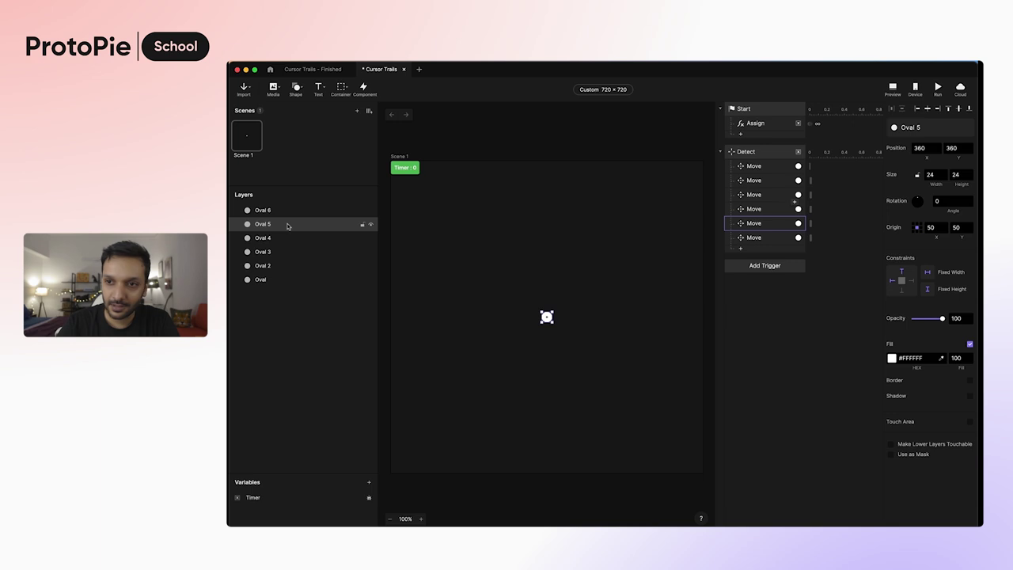
left_click(931, 176)
type("-4-4-4")
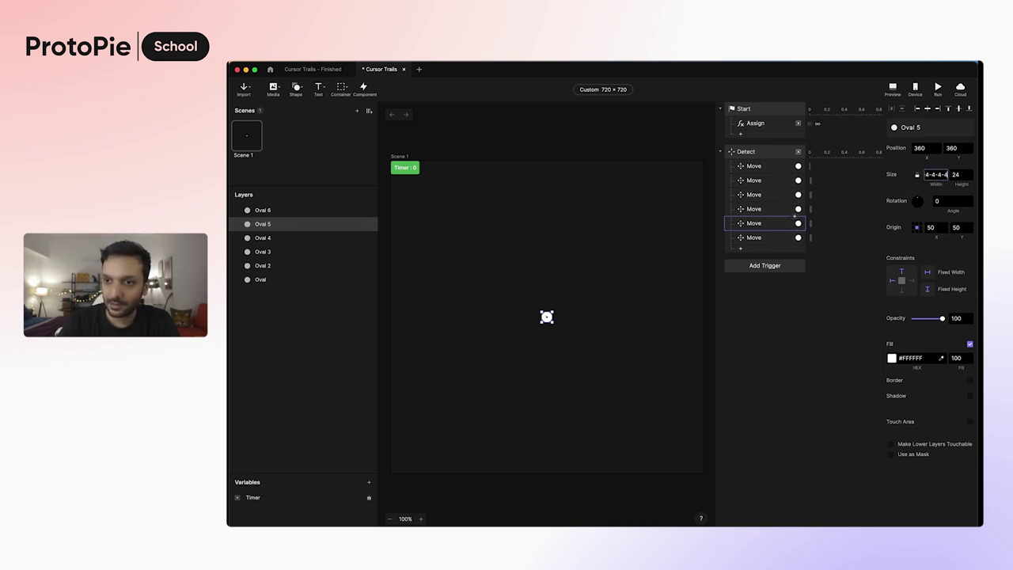
key("Return")
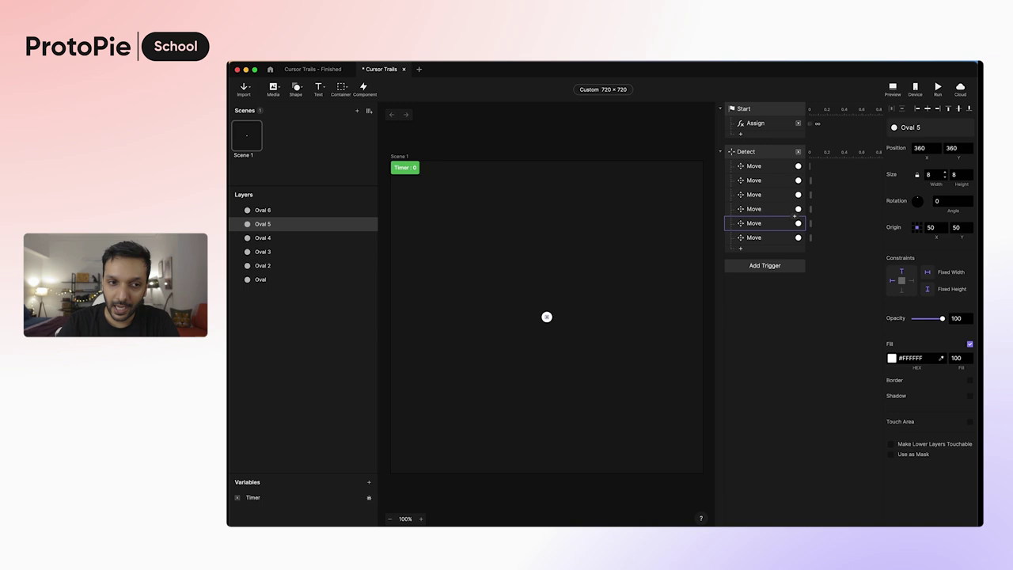
left_click(300, 211)
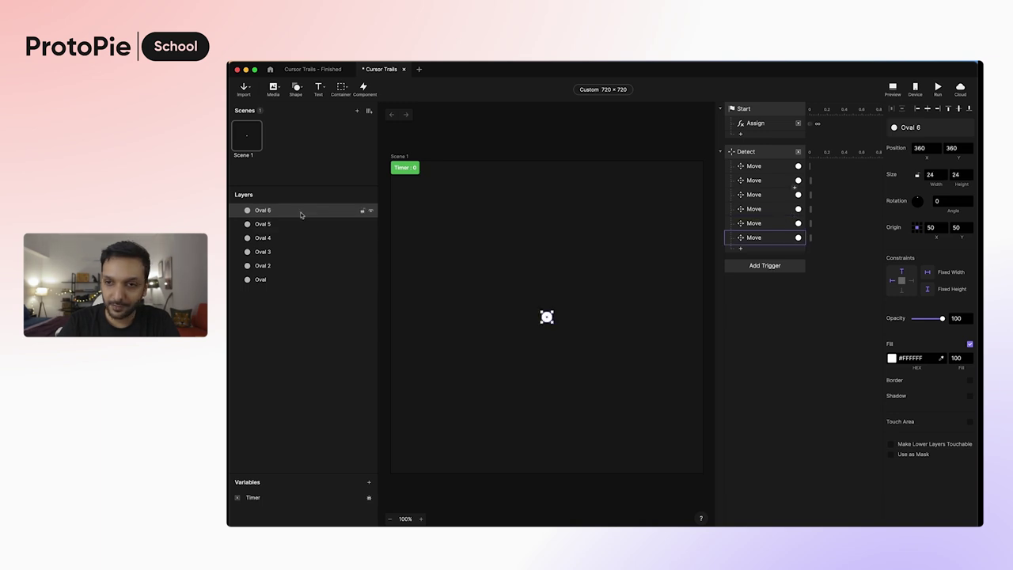
left_click(932, 175)
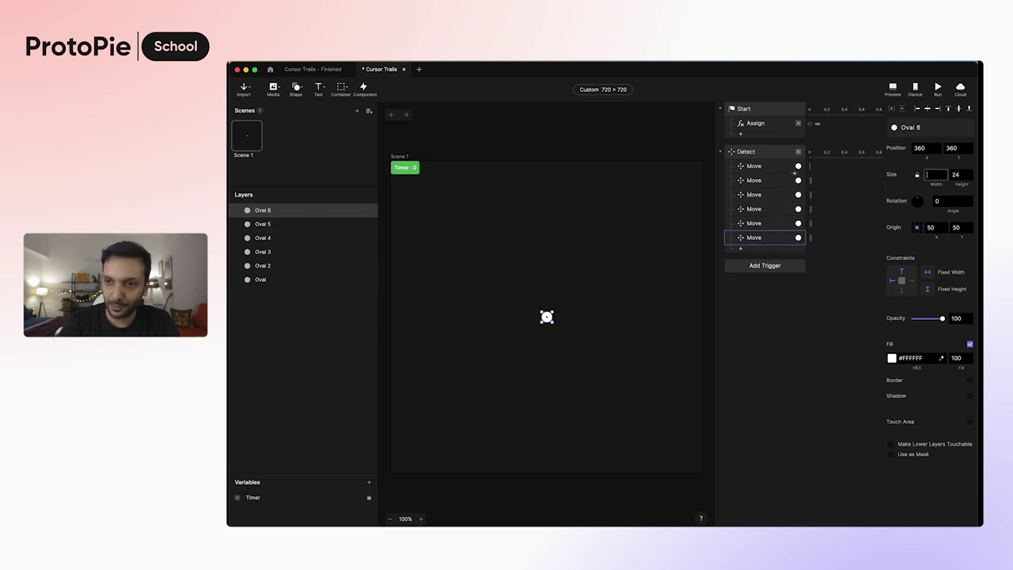
type("4")
key("Tab")
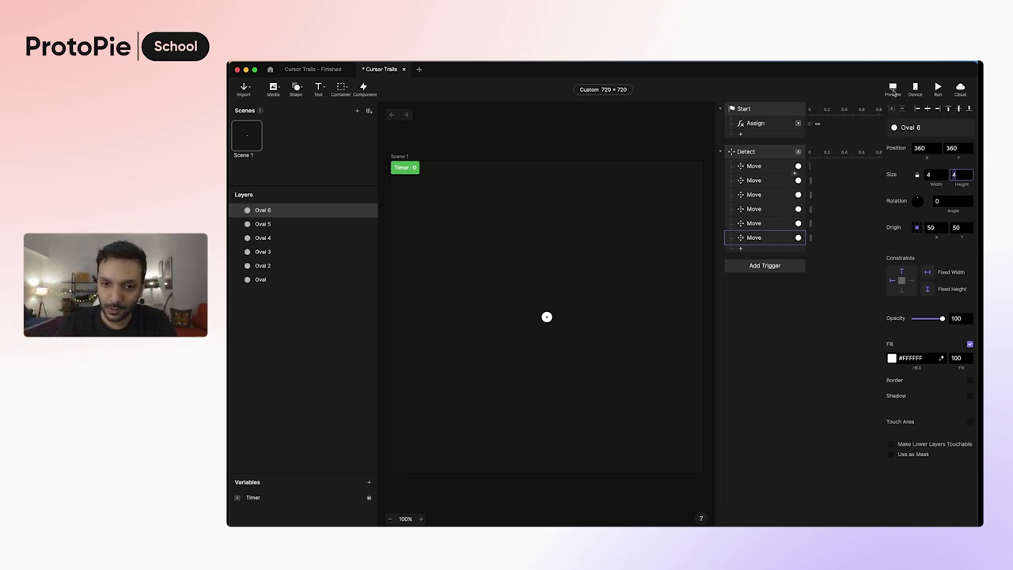
left_click(893, 87)
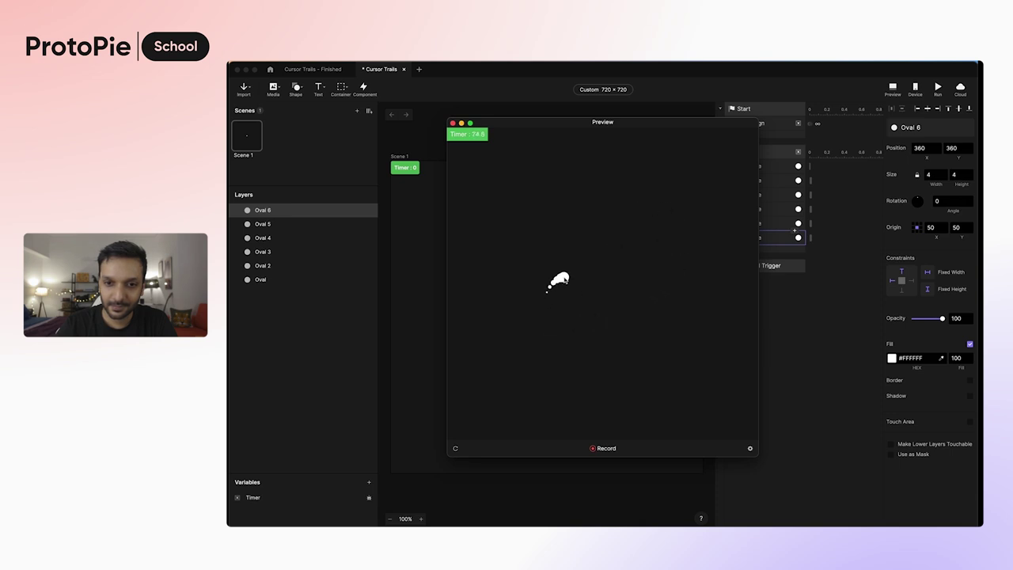
left_click(609, 316)
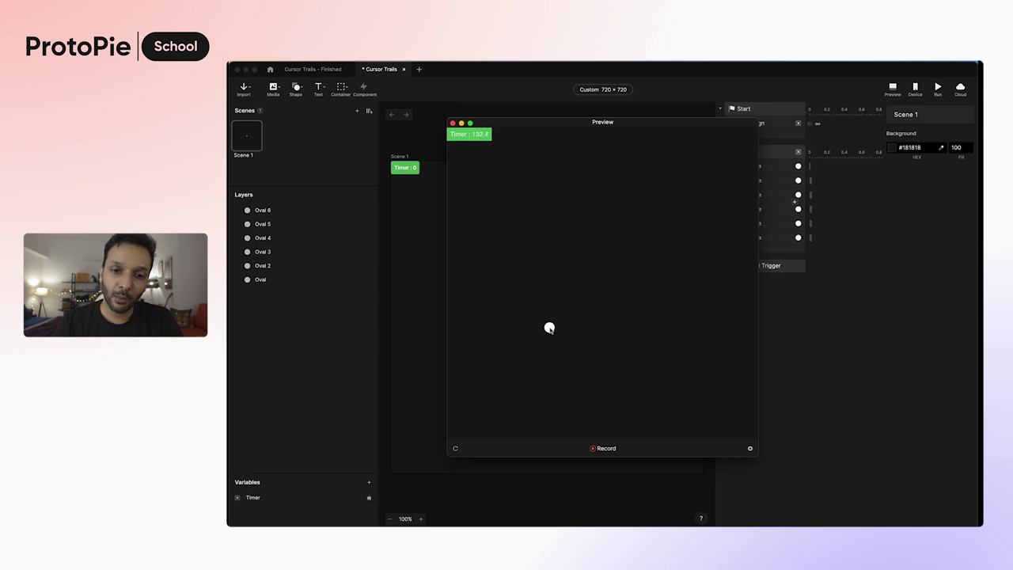
left_click(773, 293)
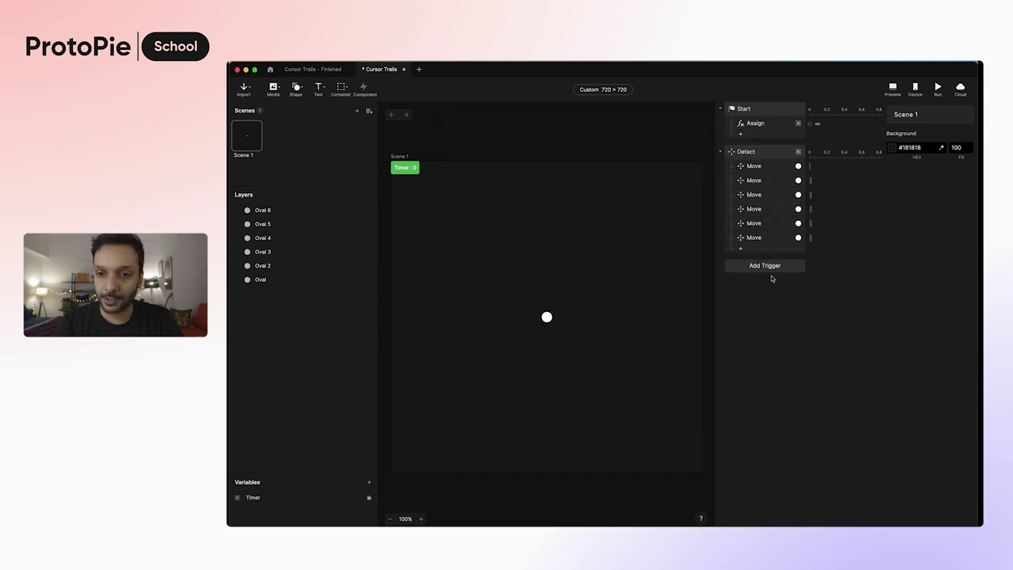
left_click(765, 239)
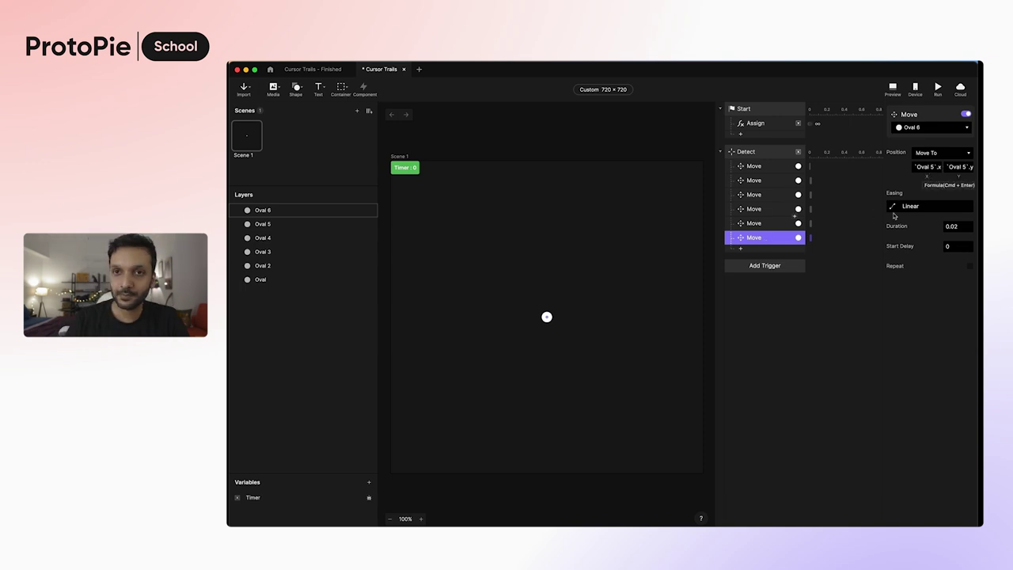
left_click(826, 303)
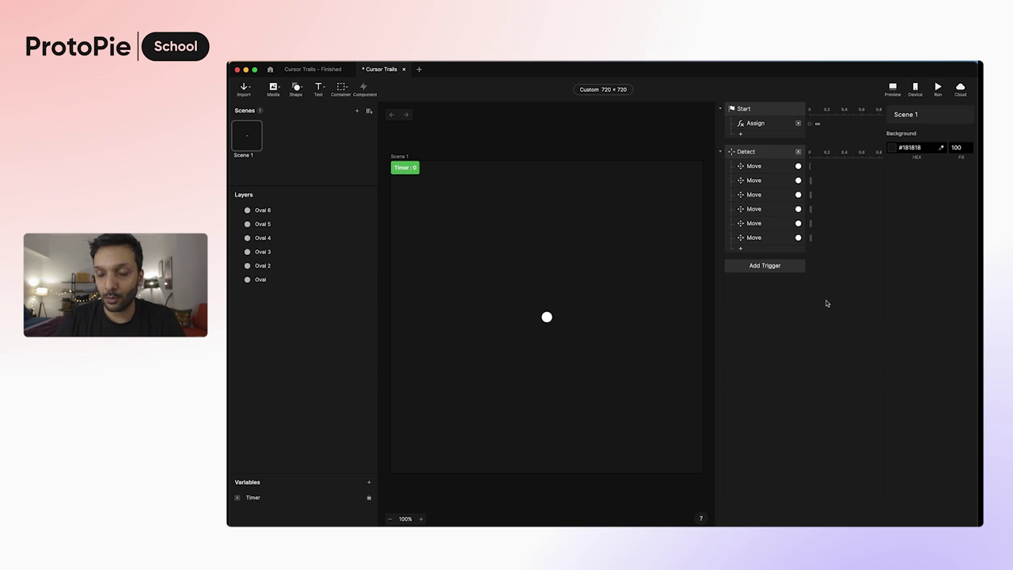